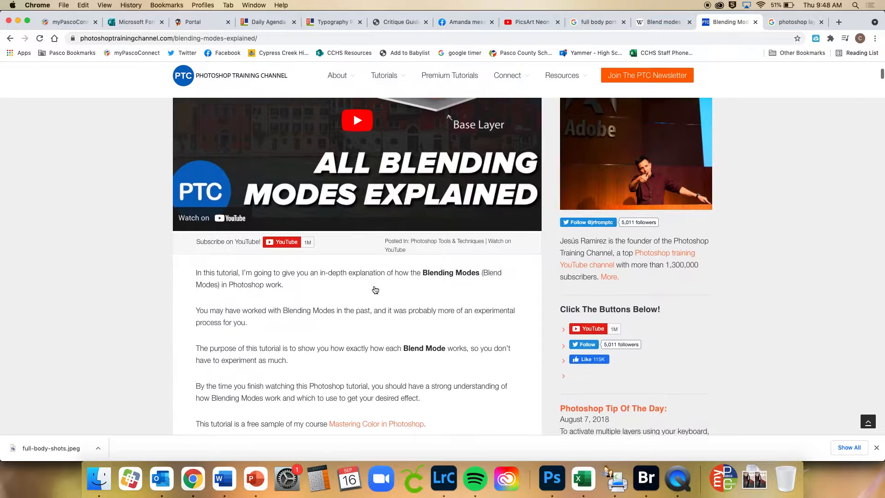
# Skim the blending modes article from its introduction through the Fill versus Opacity and Blend Mode Math sections
pyautogui.scroll(-20, 375, 290)
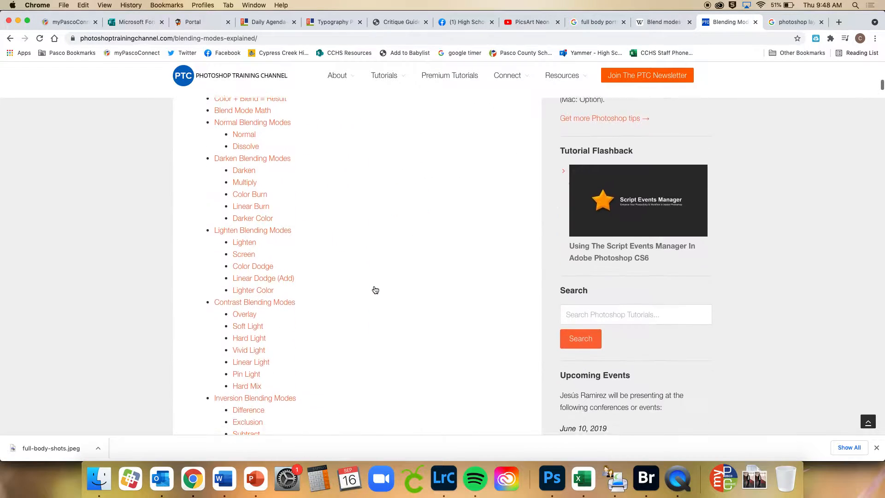
pyautogui.scroll(-12, 375, 290)
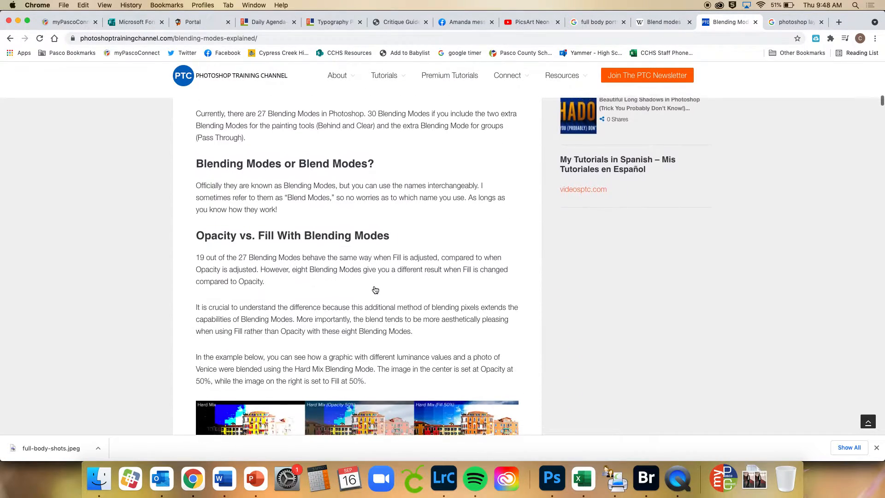
pyautogui.scroll(-16, 375, 290)
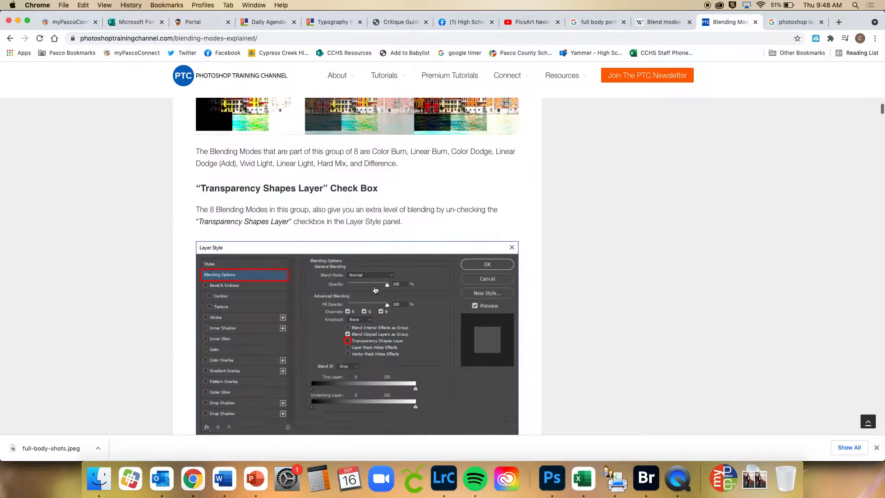
pyautogui.scroll(-11, 375, 290)
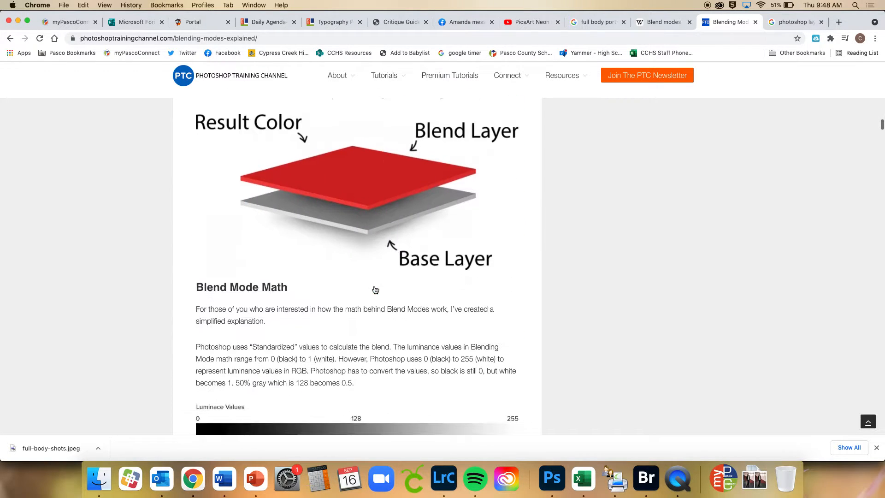
pyautogui.scroll(-14, 375, 290)
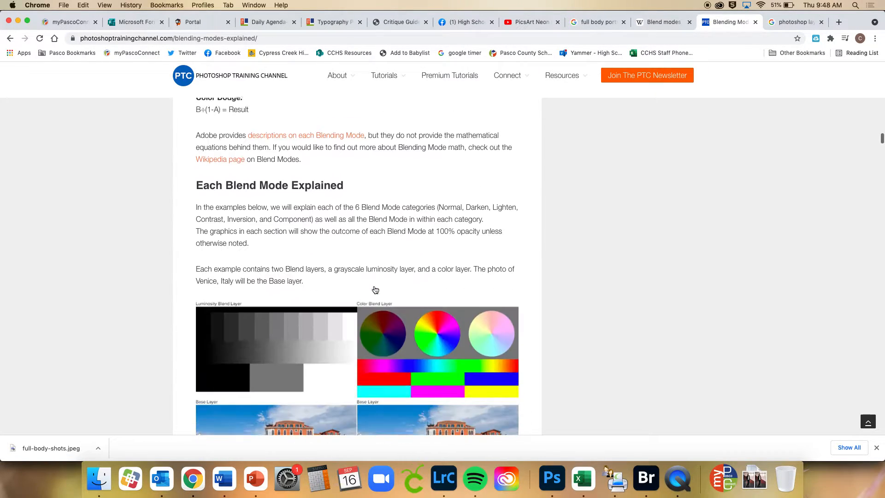
pyautogui.scroll(6, 375, 290)
pyautogui.scroll(2, 375, 290)
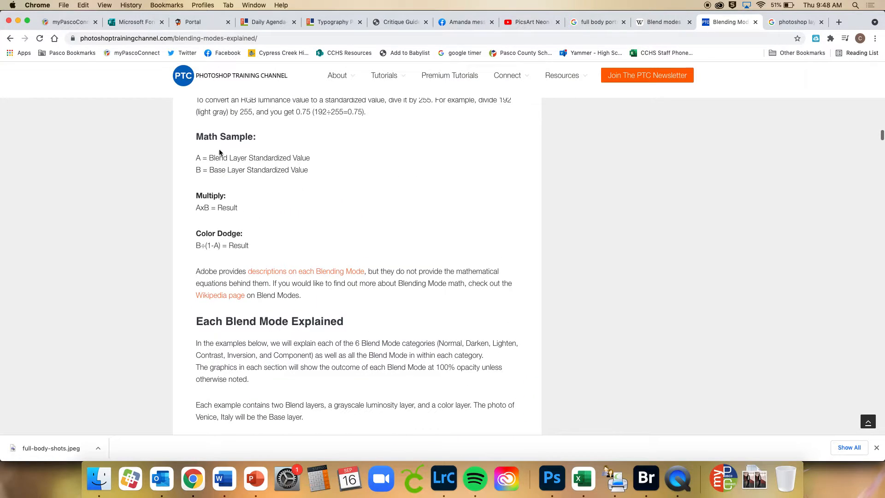
pyautogui.scroll(-8, 485, 261)
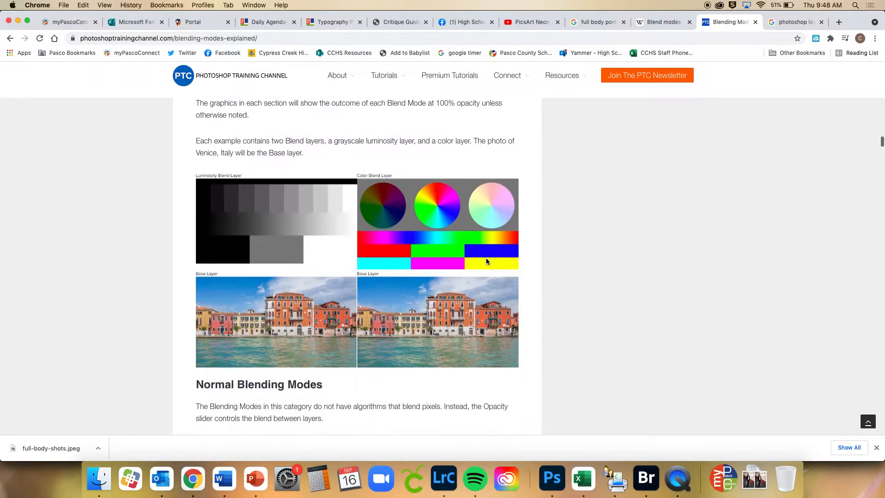
# Examine the article's Normal, Dissolve, Darken and Multiply explanations and their example images, then return to the Transparency Shapes Layer section
pyautogui.scroll(-1, 486, 262)
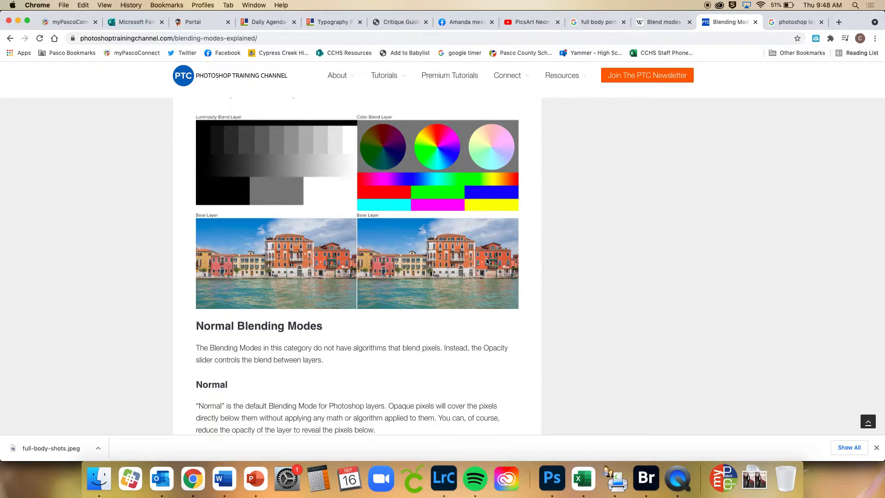
pyautogui.scroll(-1, 486, 262)
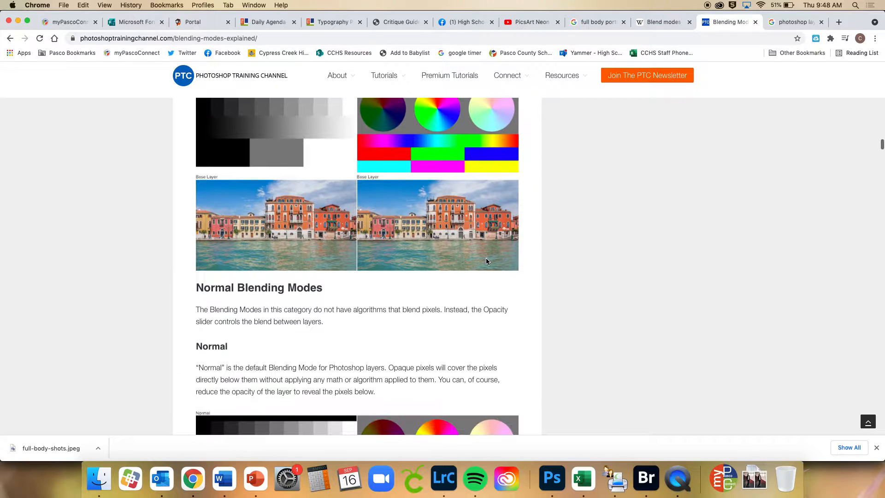
pyautogui.scroll(-5, 487, 261)
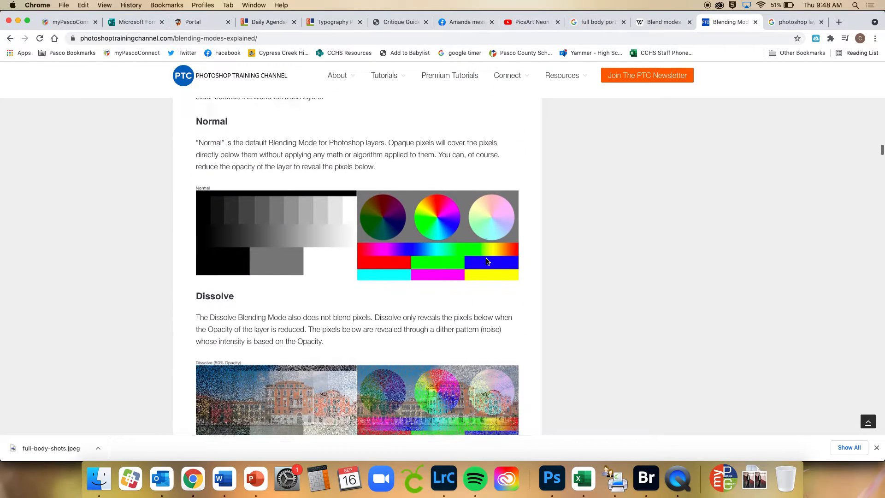
pyautogui.scroll(-2, 487, 261)
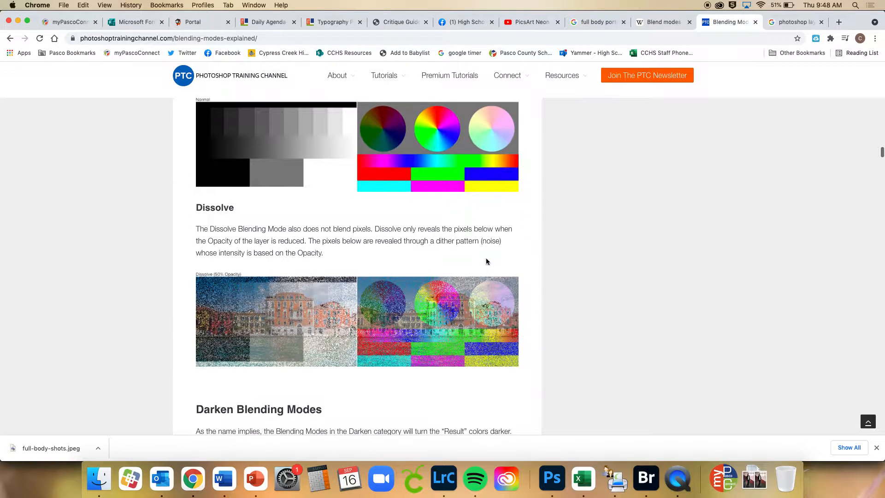
pyautogui.scroll(-2, 486, 261)
pyautogui.scroll(-4, 315, 219)
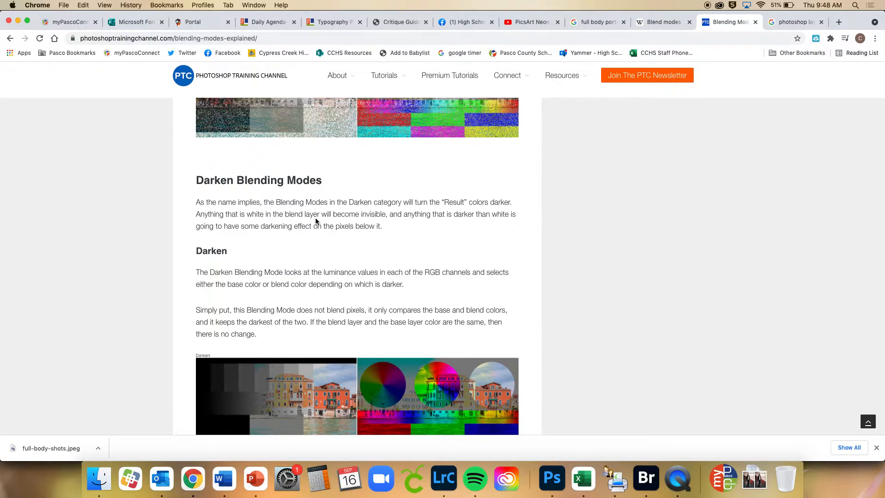
pyautogui.scroll(-5, 316, 222)
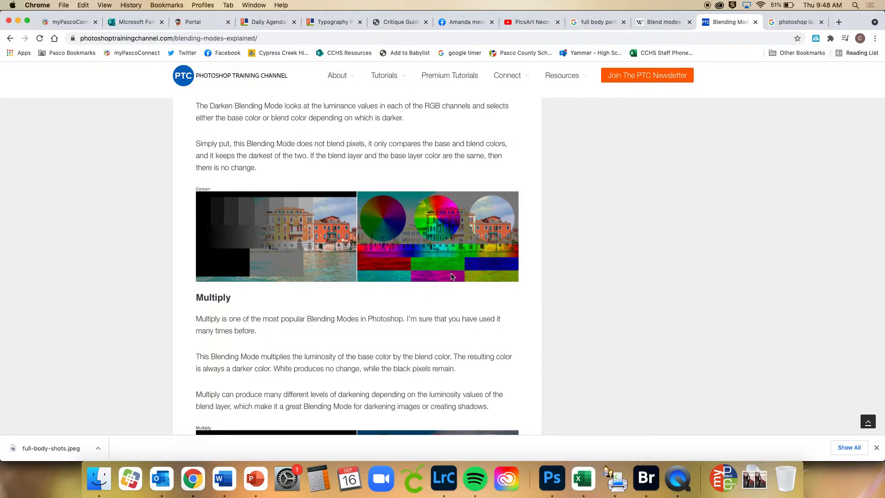
pyautogui.scroll(15, 452, 276)
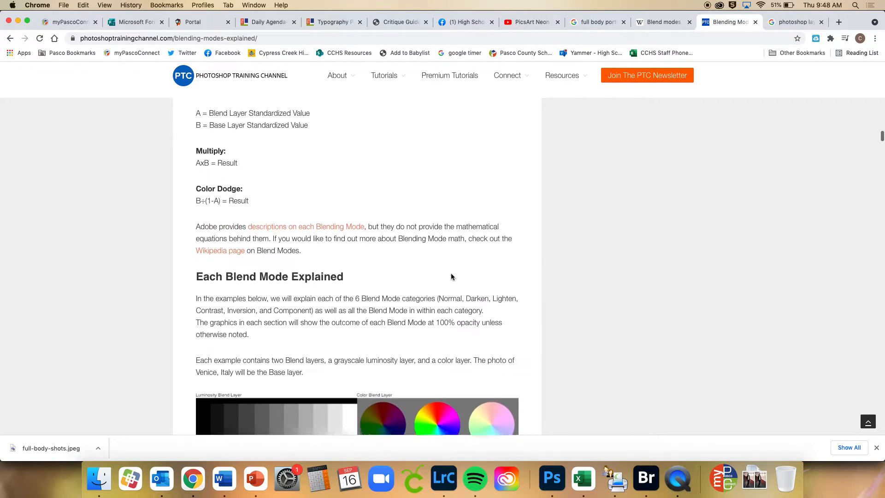
pyautogui.scroll(20, 452, 276)
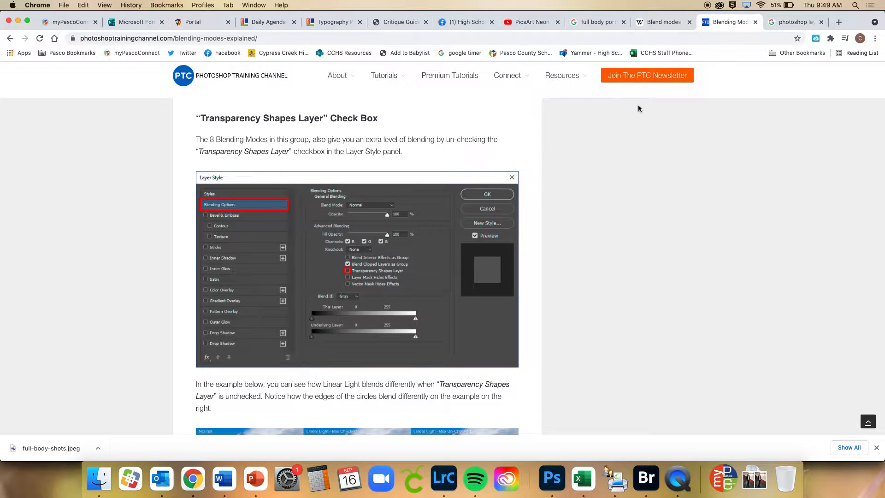
# View the full body portrait image results, then switch to Photoshop and open full-body-shots.jpeg from the Downloads folder
pyautogui.click(600, 25)
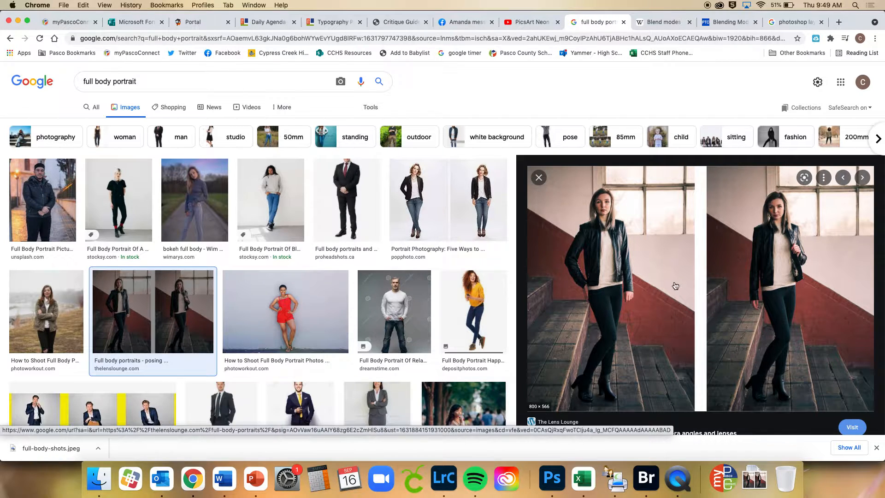
pyautogui.click(549, 483)
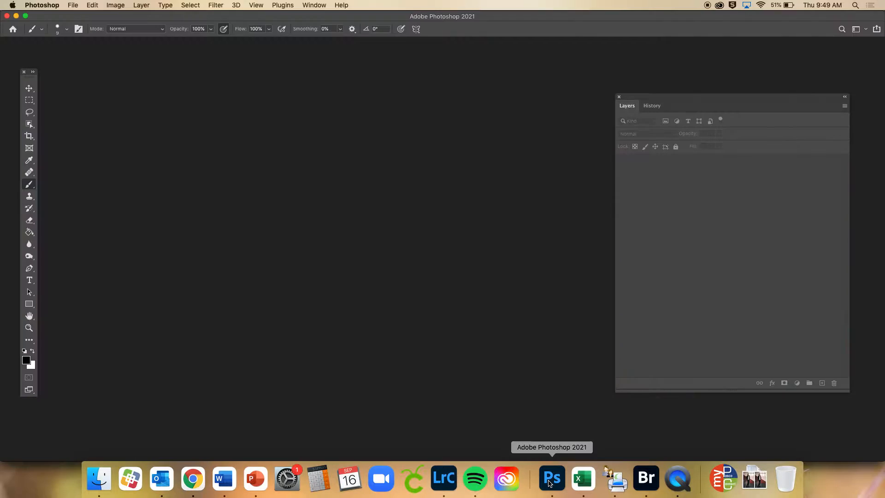
pyautogui.click(73, 6)
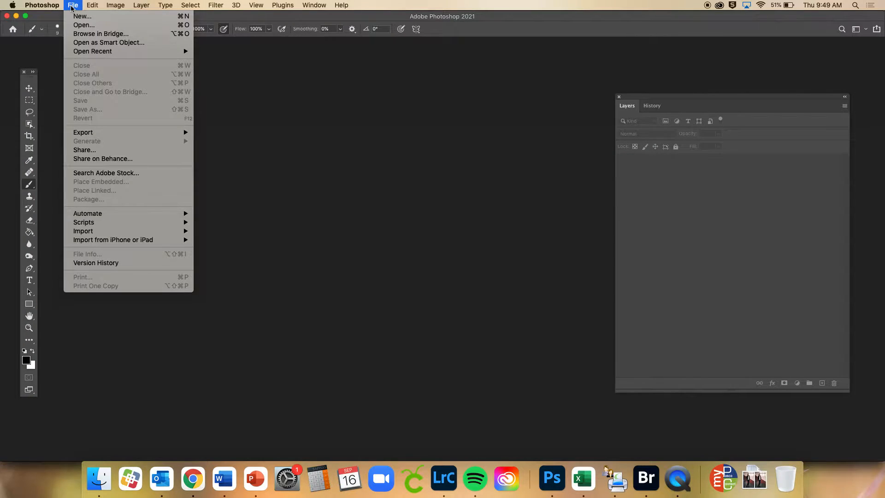
pyautogui.click(86, 26)
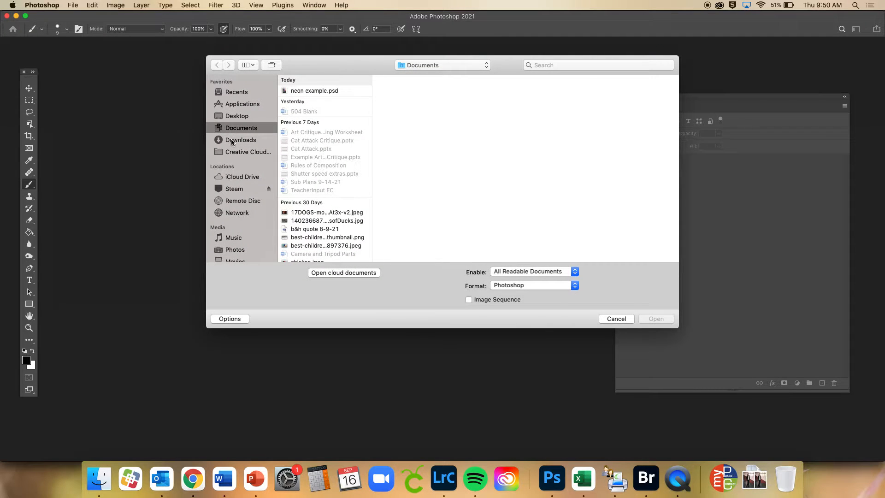
pyautogui.click(233, 141)
pyautogui.click(310, 107)
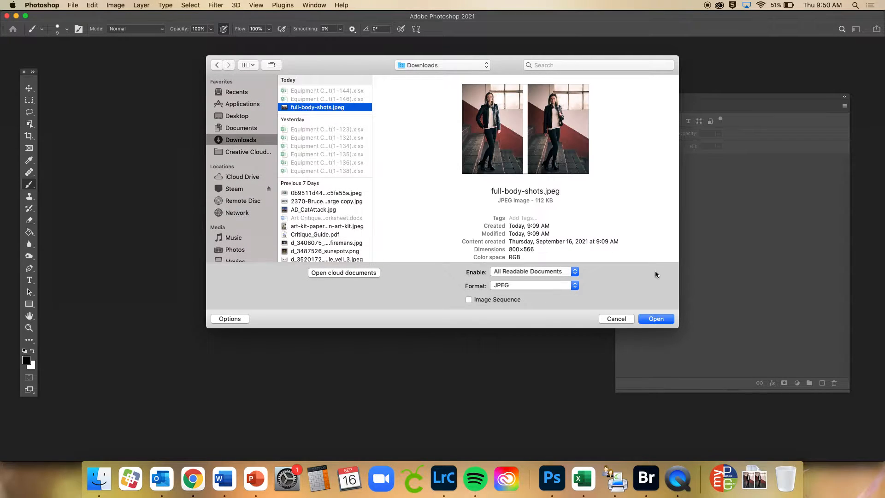
pyautogui.click(661, 321)
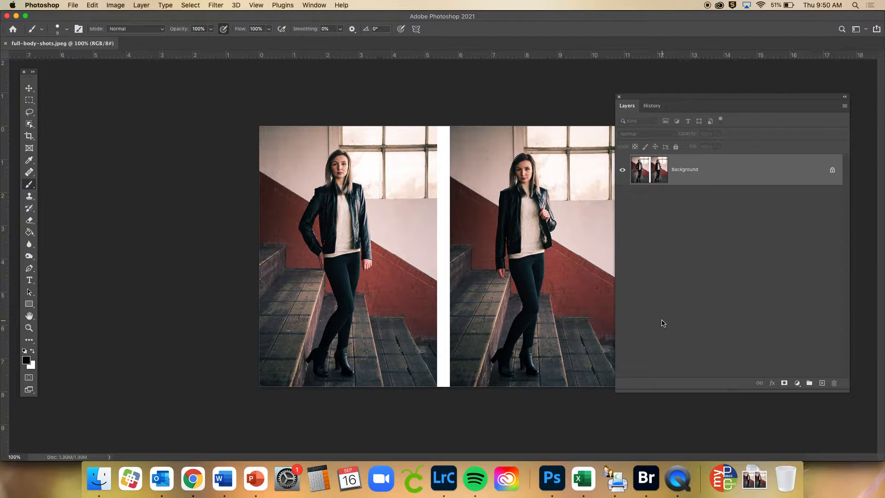
# Crop the image to the left portrait only, excluding the white divider and the second photo, and fit it to the view
pyautogui.click(29, 136)
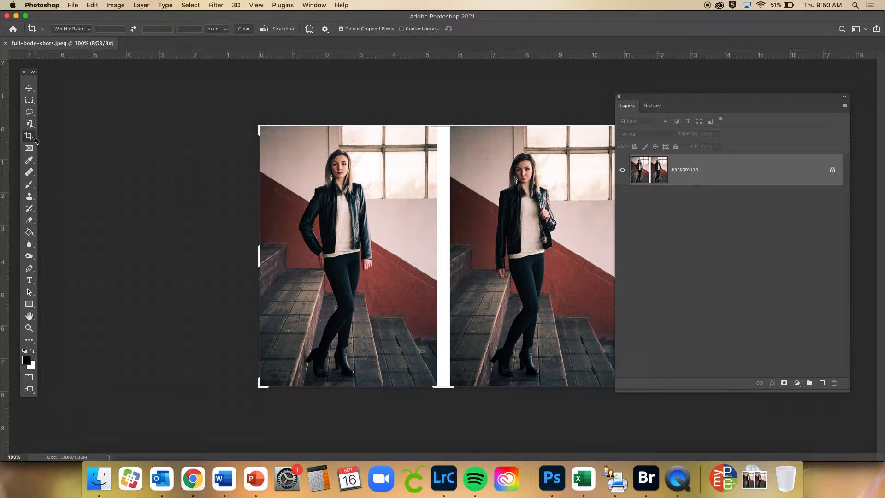
pyautogui.moveTo(652, 99); pyautogui.dragTo(686, 92)
pyautogui.moveTo(627, 262); pyautogui.dragTo(535, 276)
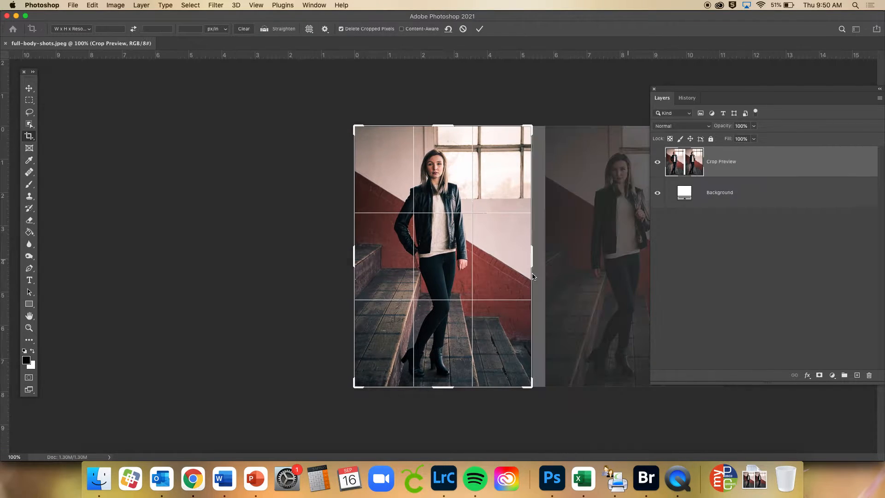
pyautogui.press('Return')
pyautogui.press('super+0')
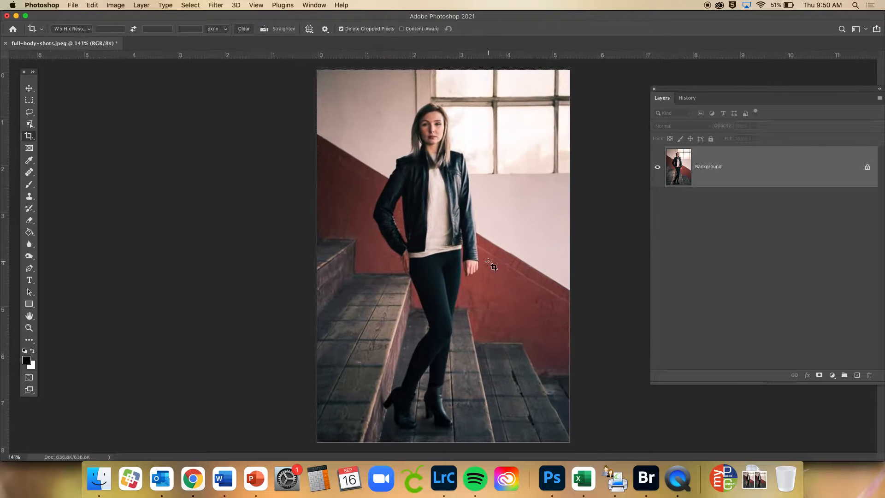
# Inspect the cropped portrait up close around the face, jacket and hands, ending with the whole figure in view
pyautogui.scroll(6, 491, 266)
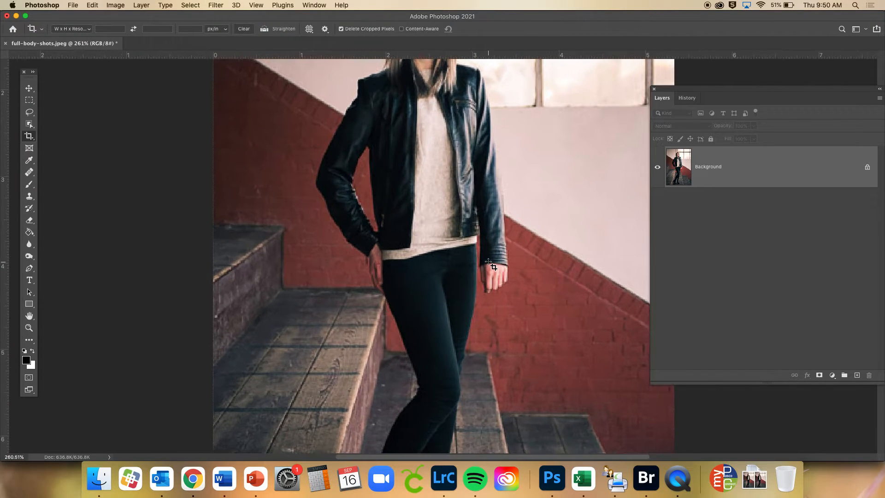
pyautogui.scroll(5, 492, 266)
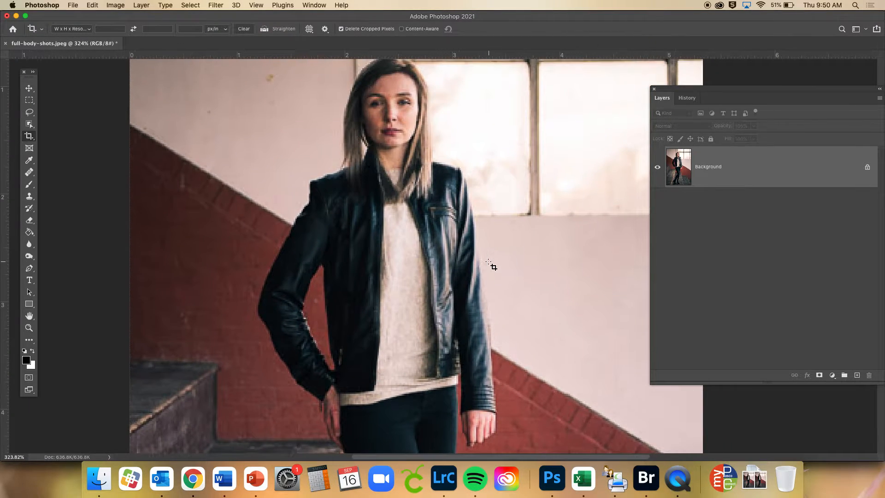
pyautogui.scroll(-3, 491, 266)
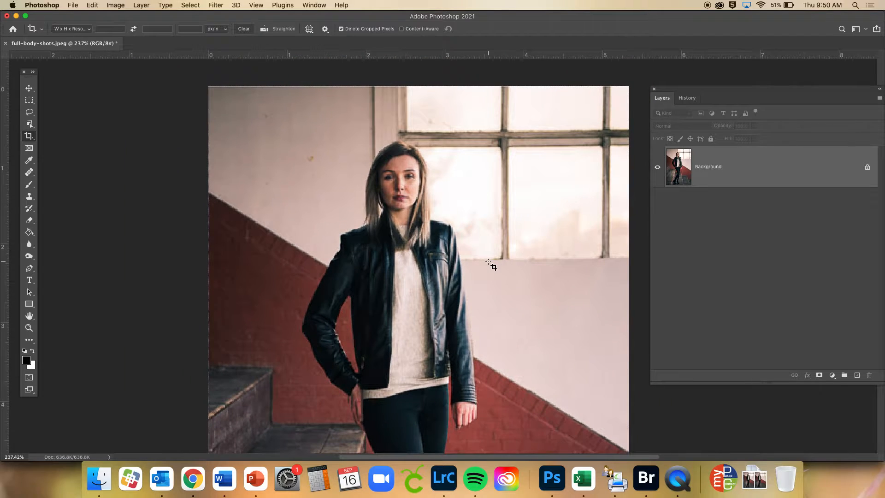
pyautogui.scroll(-3, 491, 266)
pyautogui.hscroll(1, 491, 266)
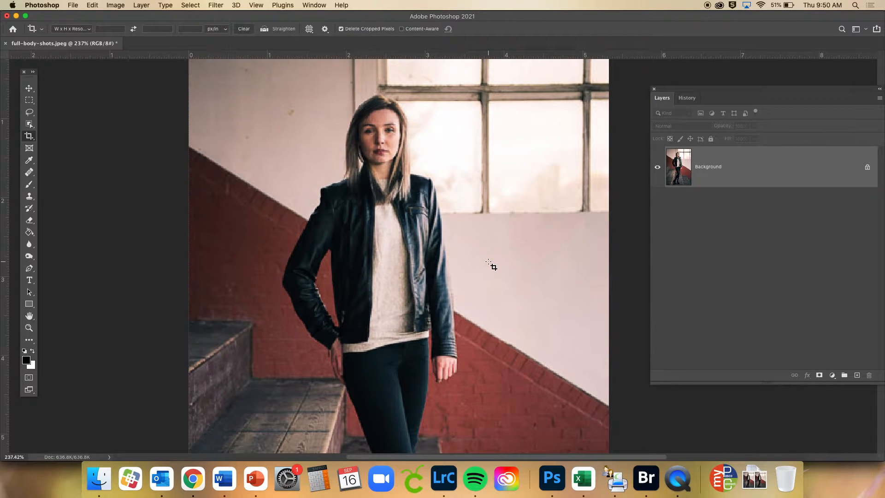
pyautogui.scroll(-4, 491, 266)
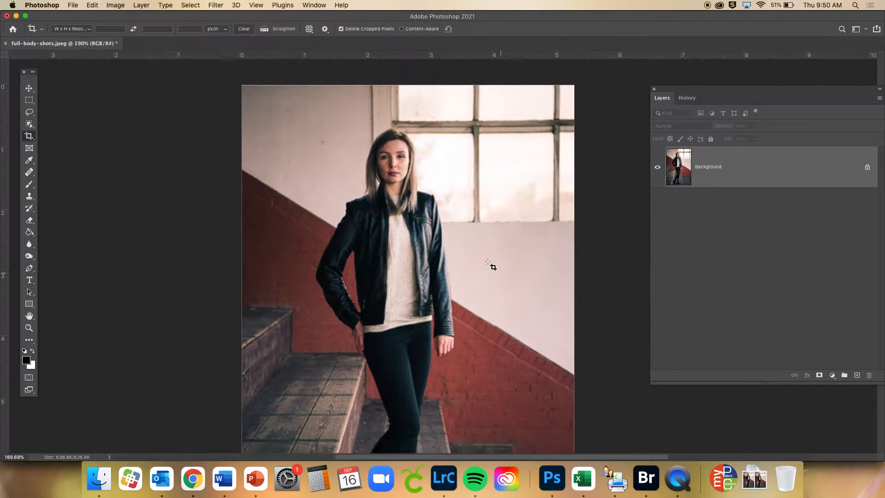
pyautogui.scroll(-4, 488, 262)
pyautogui.hscroll(1, 488, 262)
pyautogui.scroll(-2, 488, 262)
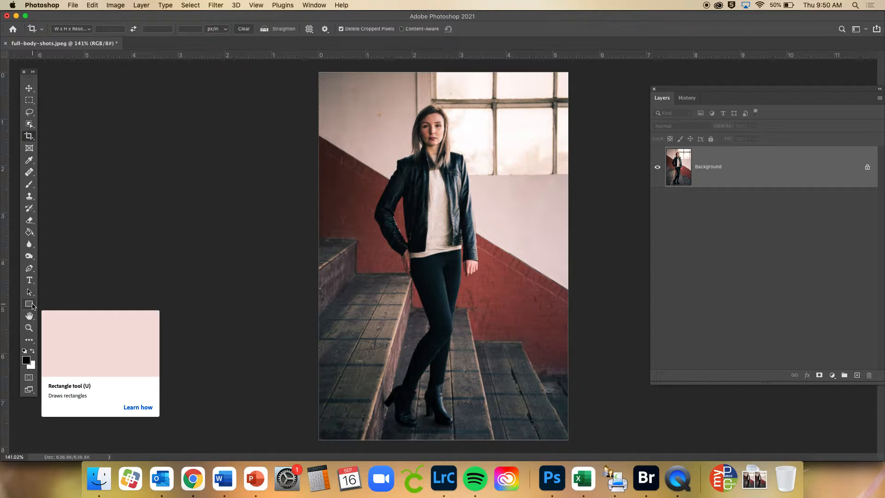
# Draw a black-filled rectangle shape without a stroke, about 242 by 140 px, across the woman's torso
pyautogui.click(29, 305)
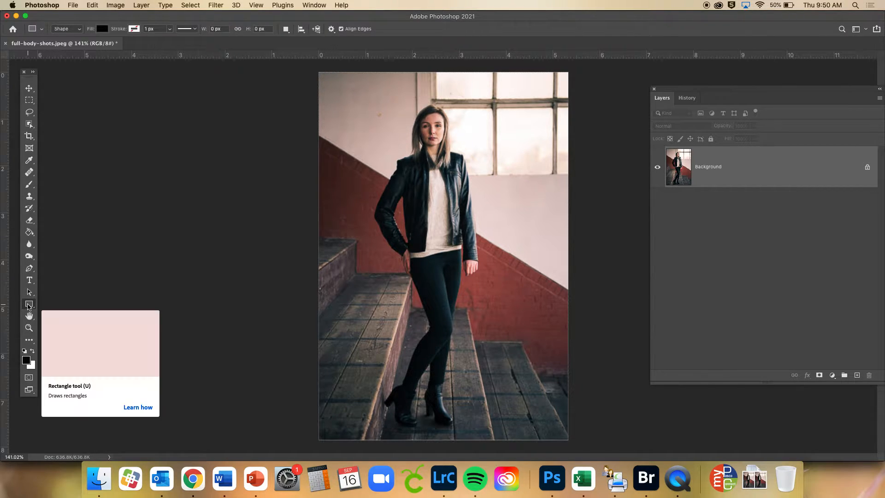
pyautogui.rightClick(28, 305)
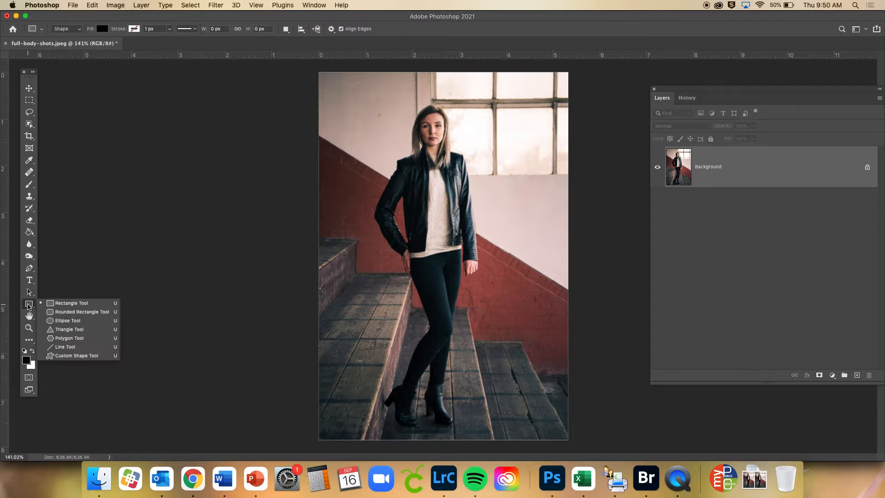
pyautogui.click(68, 303)
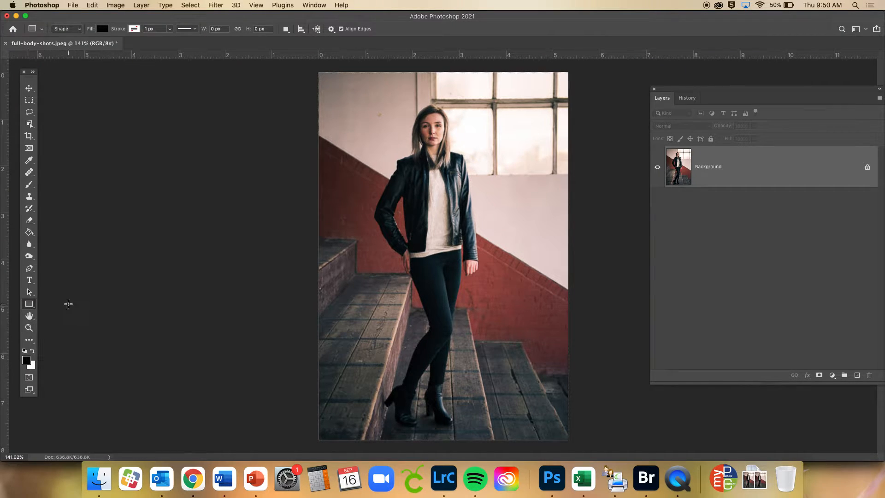
pyautogui.moveTo(358, 167); pyautogui.dragTo(515, 258)
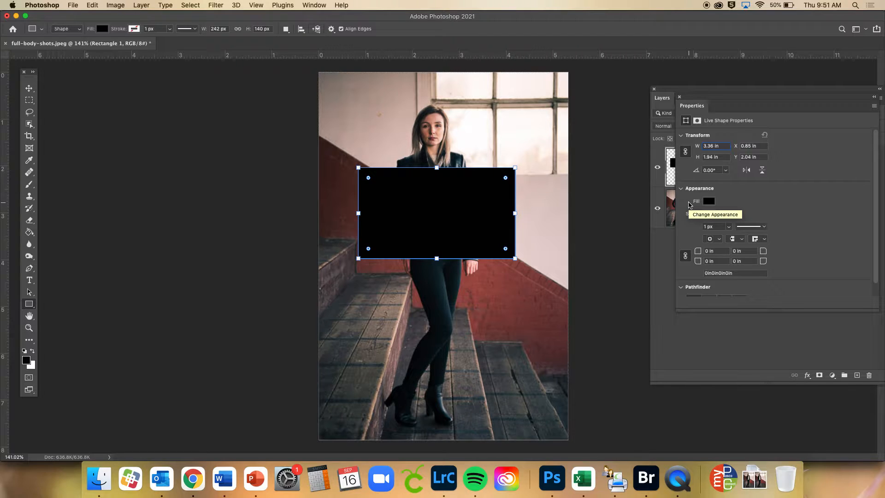
pyautogui.click(318, 6)
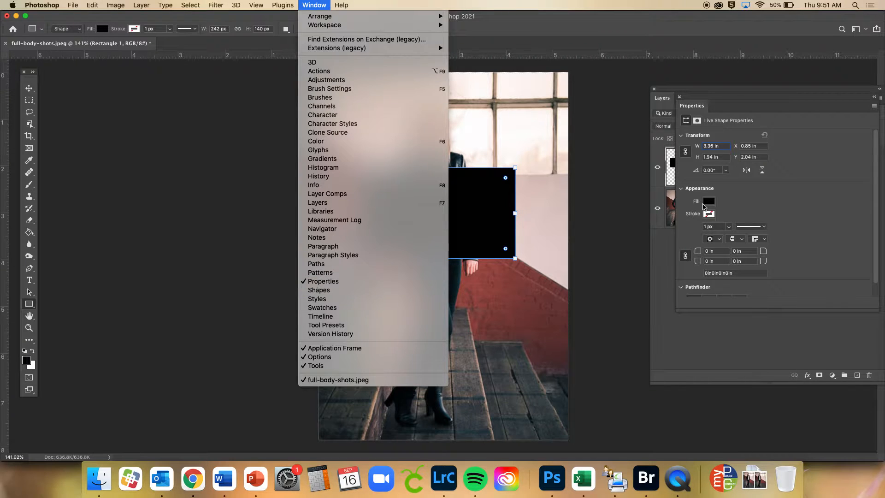
# Remove the black fill from the rectangle so that the woman's torso shows through it
pyautogui.click(697, 113)
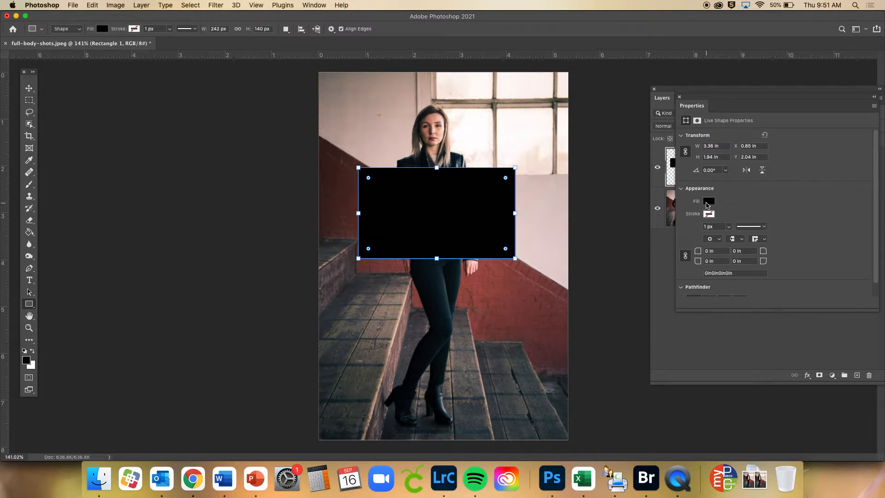
pyautogui.click(708, 201)
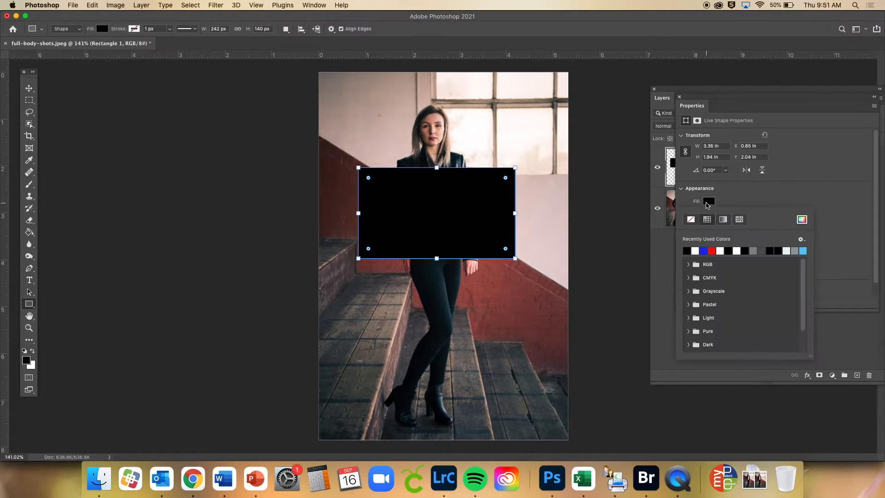
pyautogui.click(691, 220)
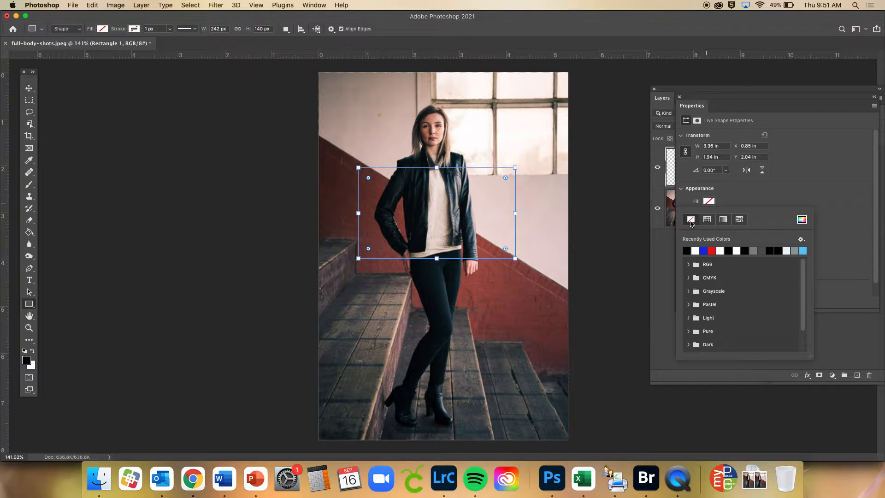
pyautogui.click(746, 192)
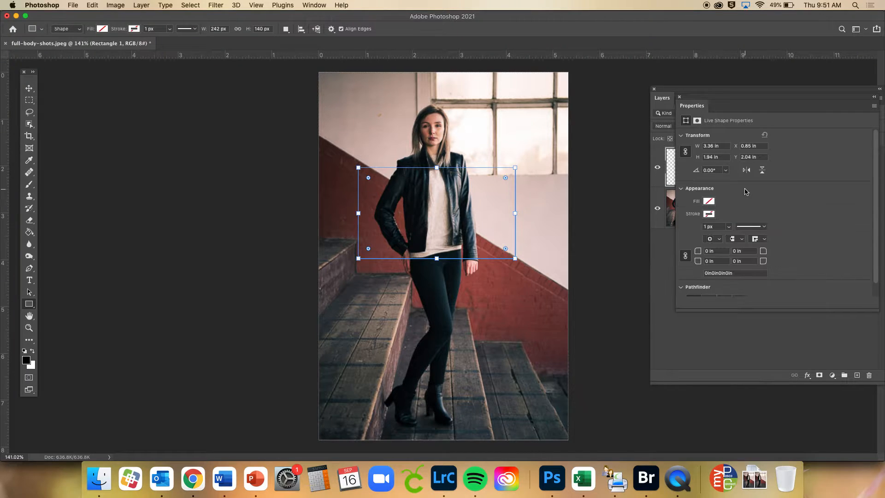
# Give the rectangle a white stroke and set the stroke width to 5 px
pyautogui.click(708, 214)
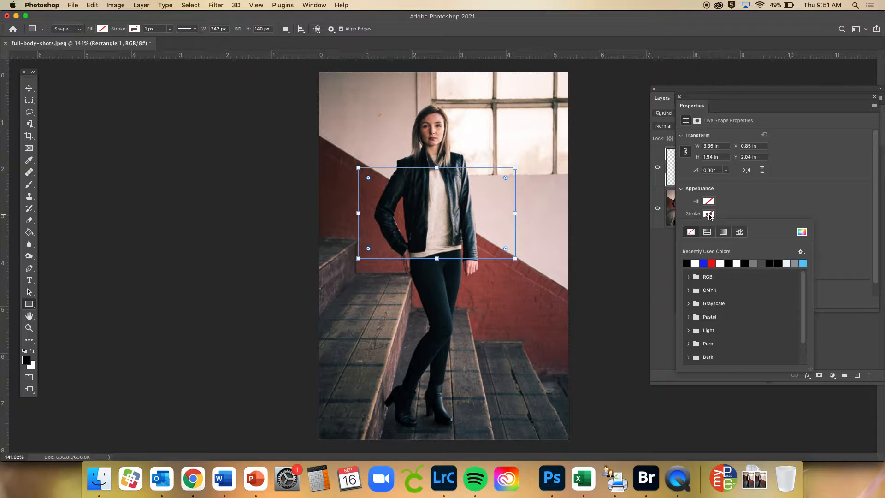
pyautogui.click(695, 262)
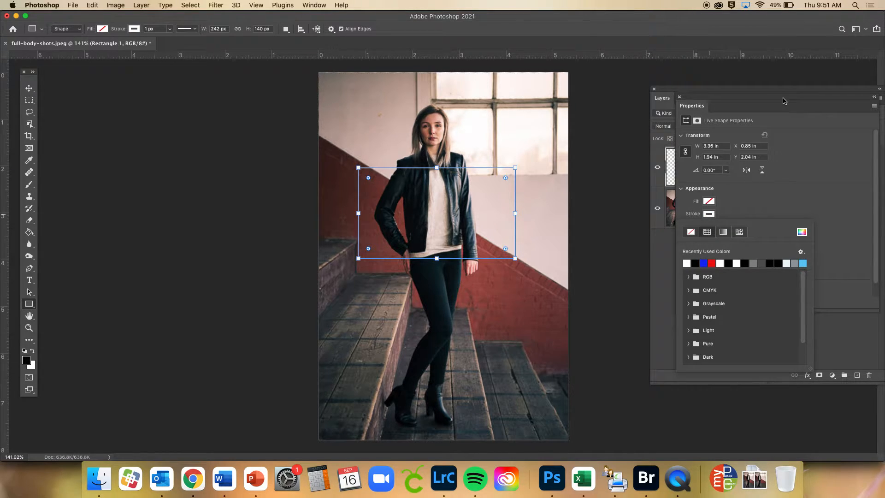
pyautogui.click(786, 178)
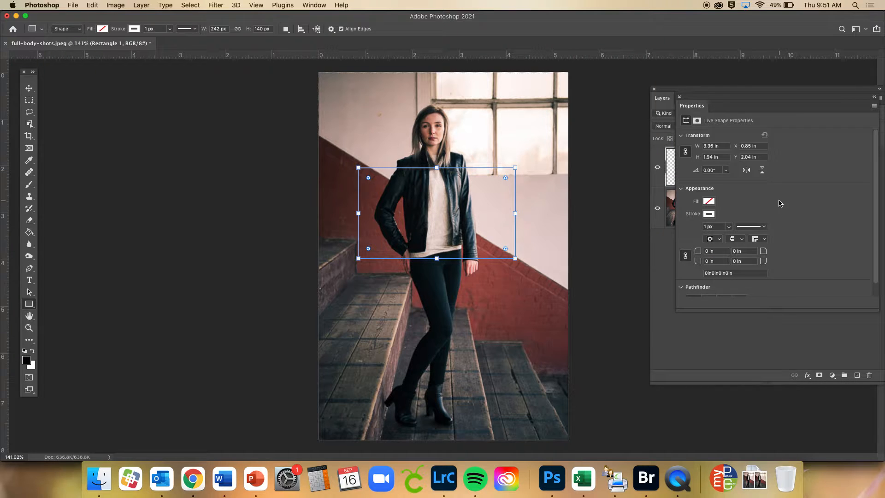
pyautogui.click(712, 226)
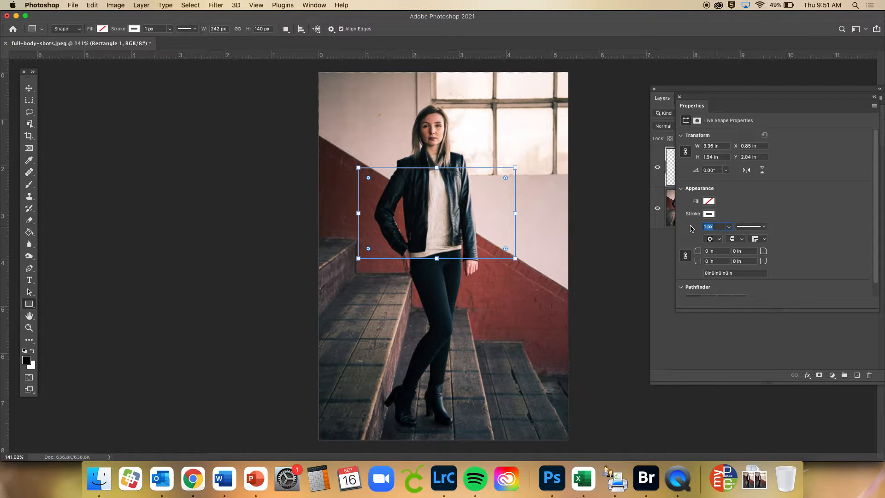
pyautogui.write('5')
pyautogui.press('Return')
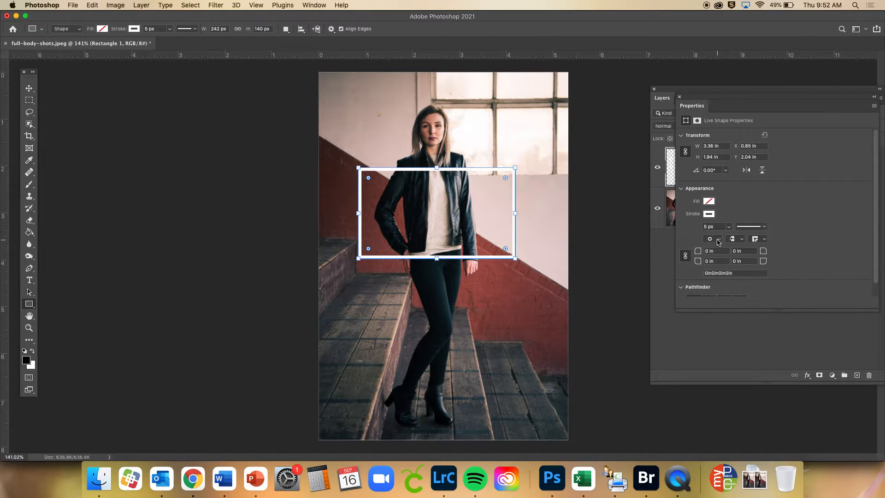
# Try the second line join type on the rectangle's stroke and switch back to the first one
pyautogui.click(764, 239)
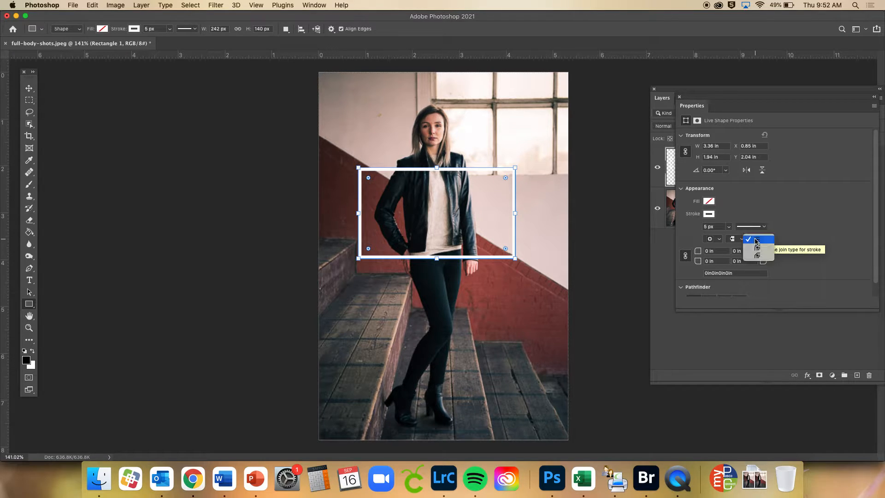
pyautogui.click(764, 249)
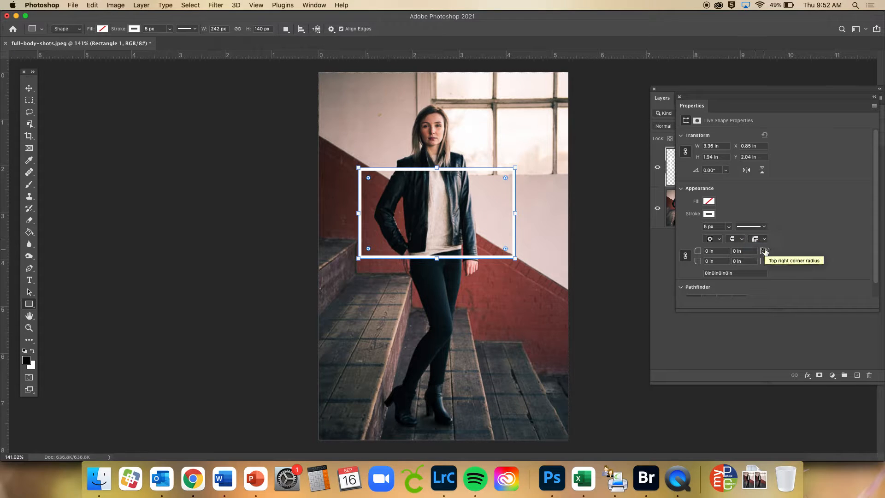
pyautogui.click(758, 240)
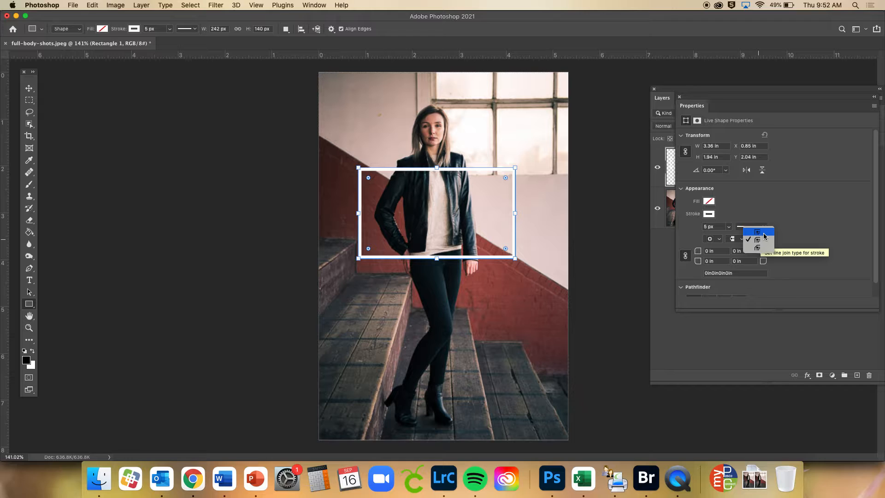
pyautogui.click(763, 233)
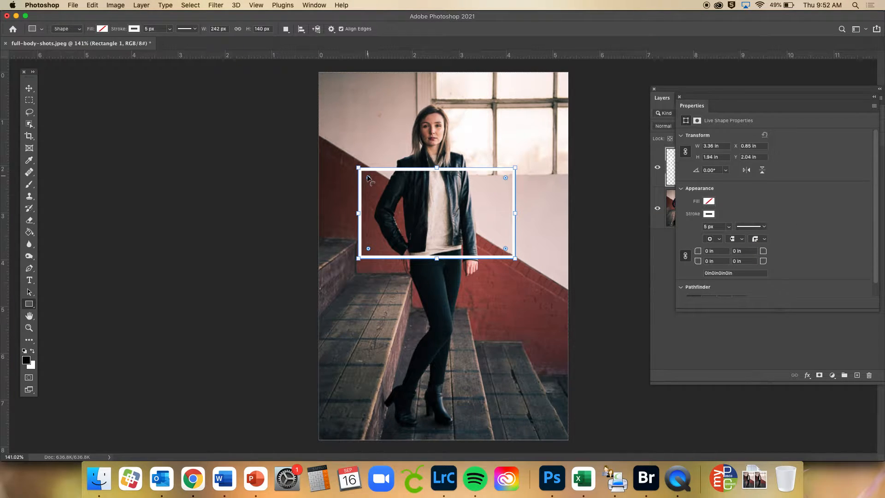
# Round all four corners of the rectangle to a radius of about 0.11 in
pyautogui.press('super+equal')
pyautogui.scroll(5, 367, 175)
pyautogui.scroll(5, 306, 139)
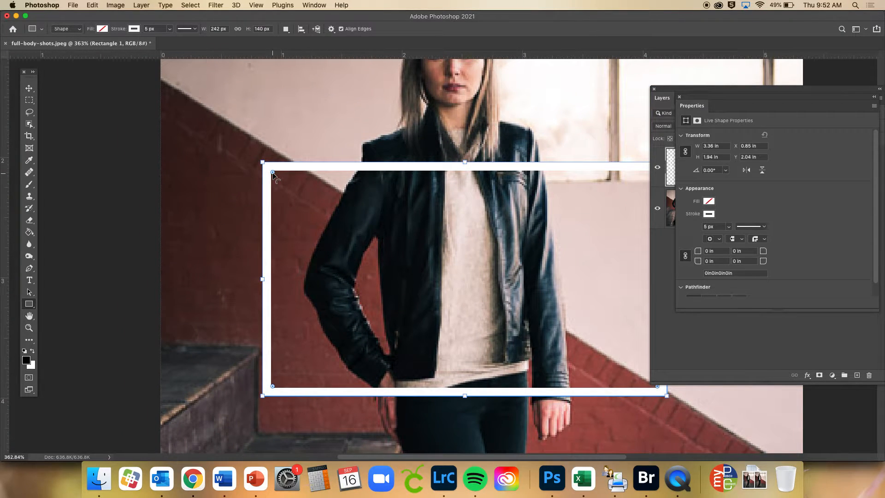
pyautogui.moveTo(272, 172); pyautogui.dragTo(275, 175)
pyautogui.scroll(-5, 301, 375)
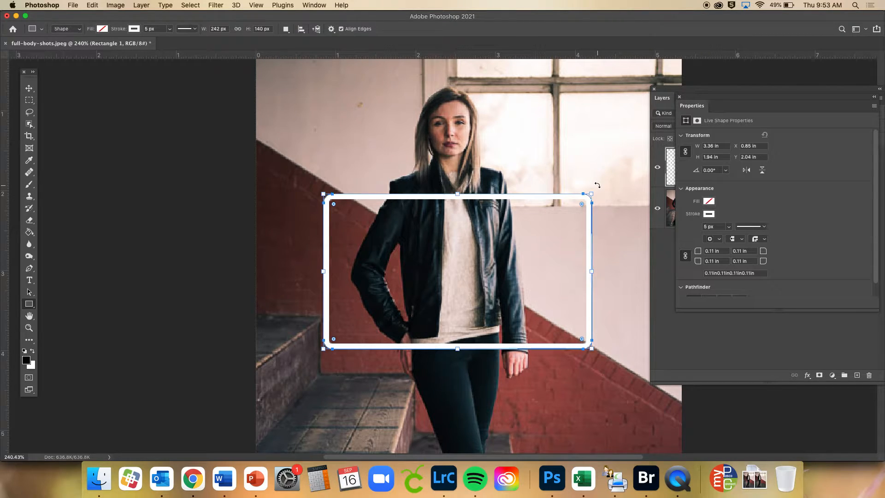
# Rotate the rectangle to about -45.67° and move it across the woman's torso, to about X 0.95 in and Y 1.41 in
pyautogui.moveTo(593, 187); pyautogui.dragTo(498, 94)
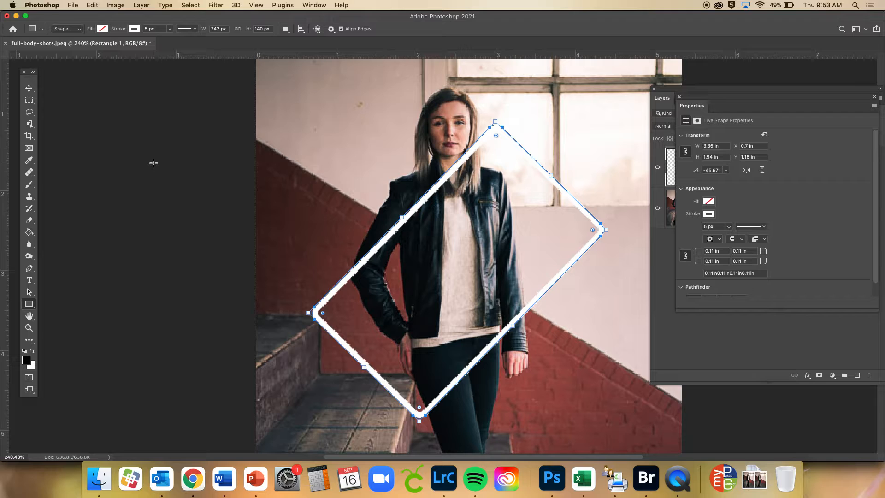
pyautogui.click(29, 89)
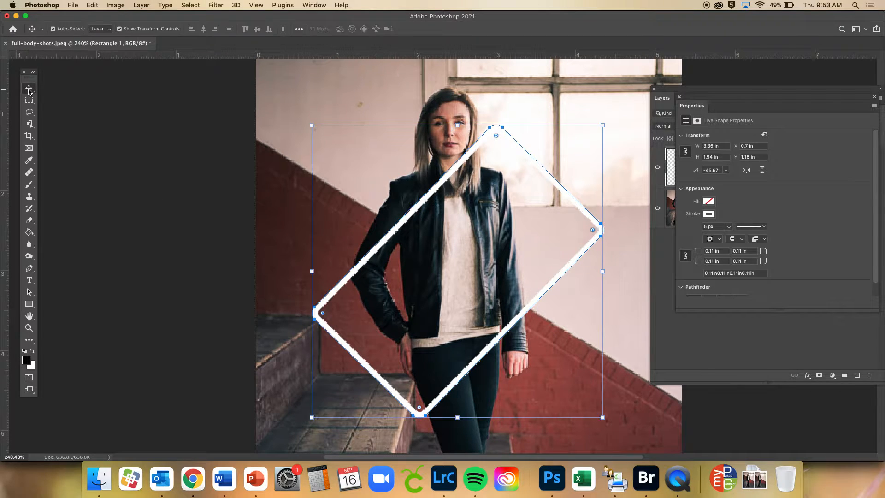
pyautogui.moveTo(434, 198); pyautogui.dragTo(446, 218)
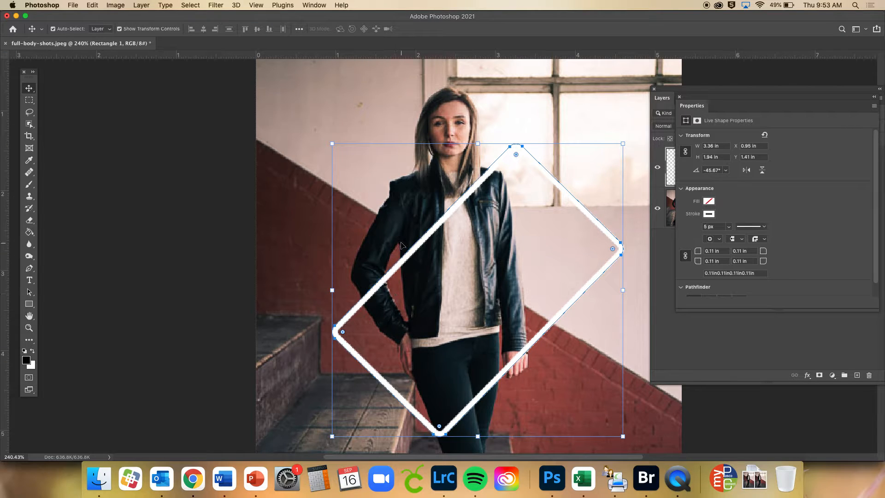
pyautogui.press('super+minus')
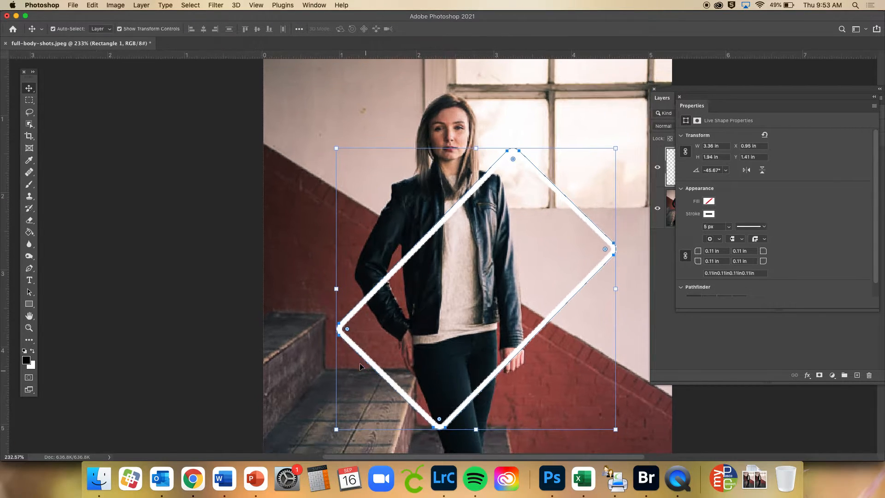
pyautogui.press('super+minus')
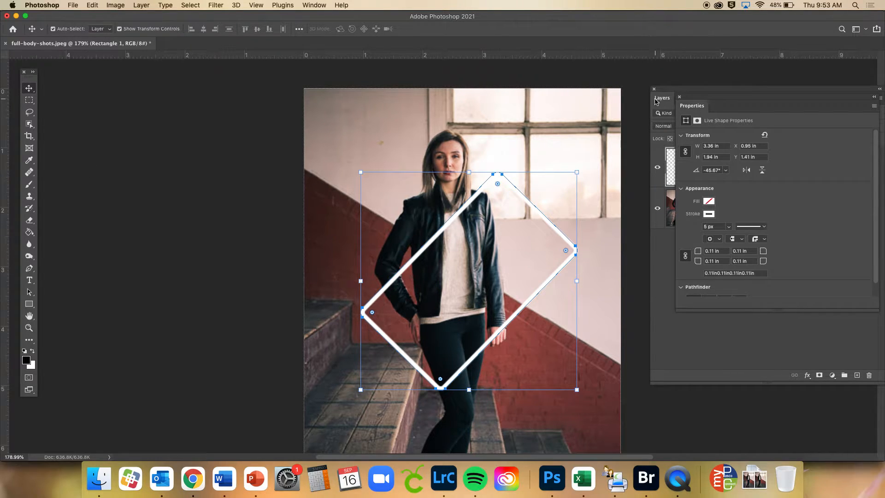
# Review the list of blending modes available for the rectangle layer, leaving the layer on Normal
pyautogui.click(680, 97)
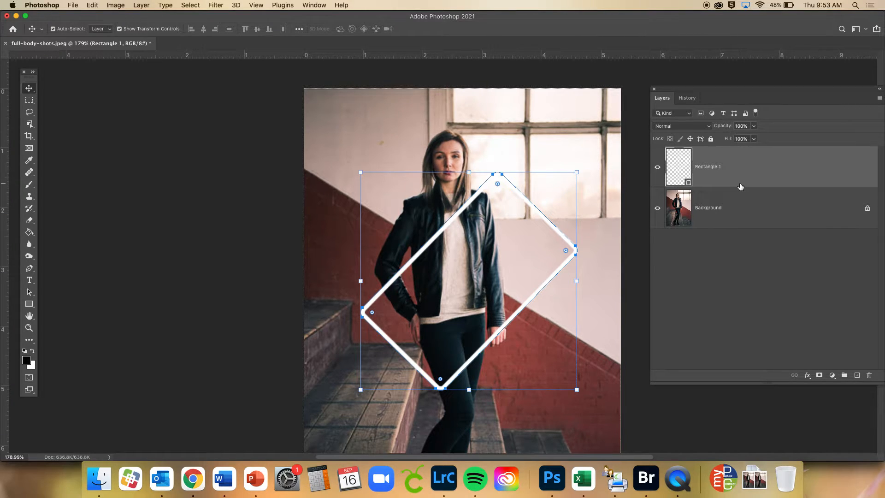
pyautogui.click(680, 129)
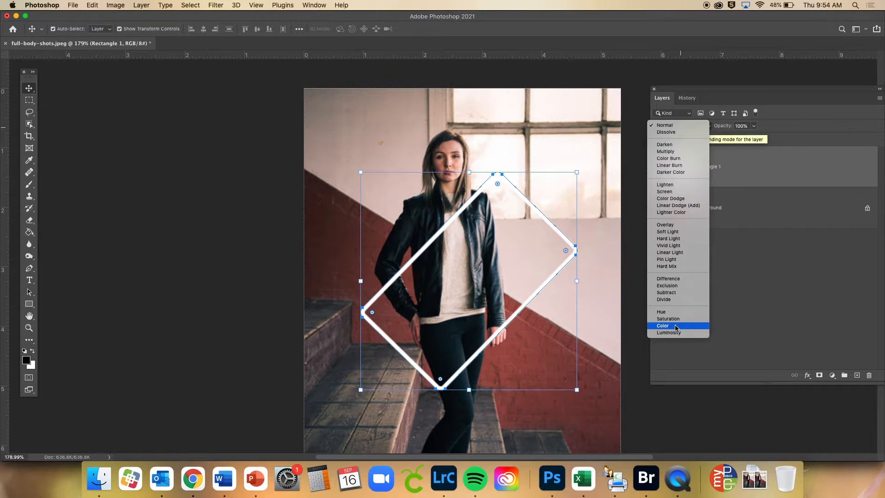
pyautogui.click(765, 237)
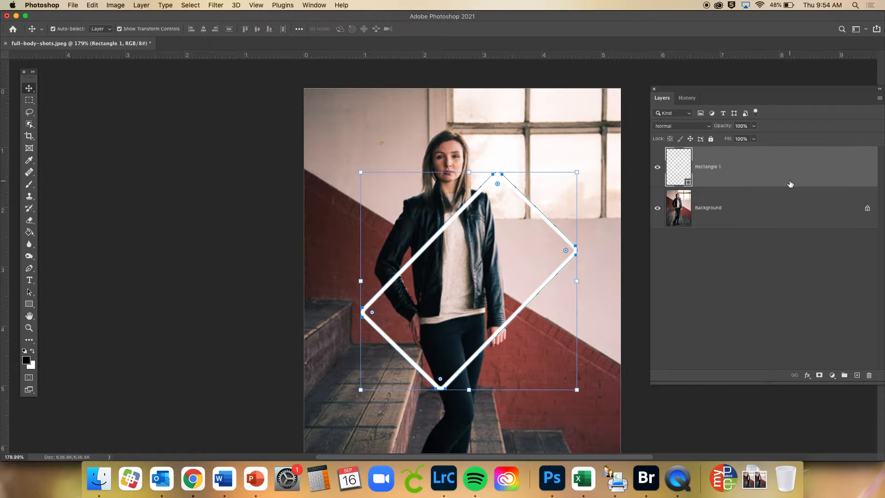
# Add an Outer Glow effect to the rectangle layer and show its settings beside the photo
pyautogui.doubleClick(753, 180)
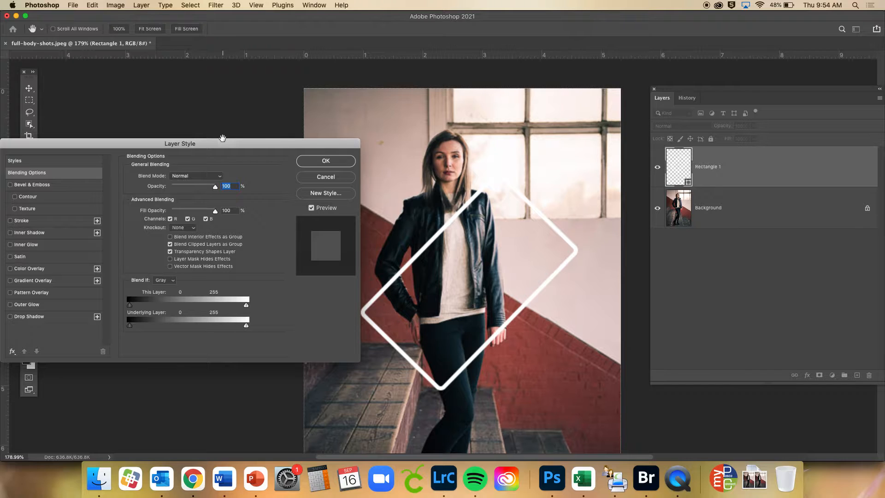
pyautogui.moveTo(226, 144); pyautogui.dragTo(262, 67)
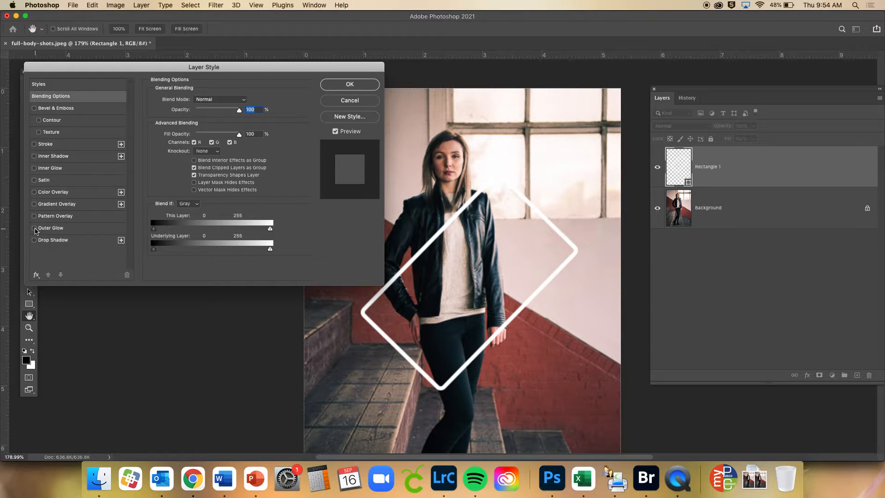
pyautogui.click(34, 228)
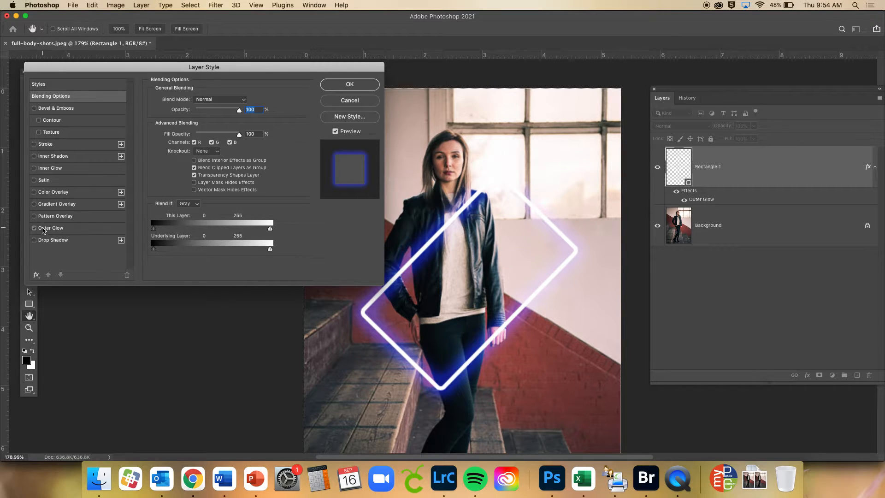
pyautogui.click(44, 229)
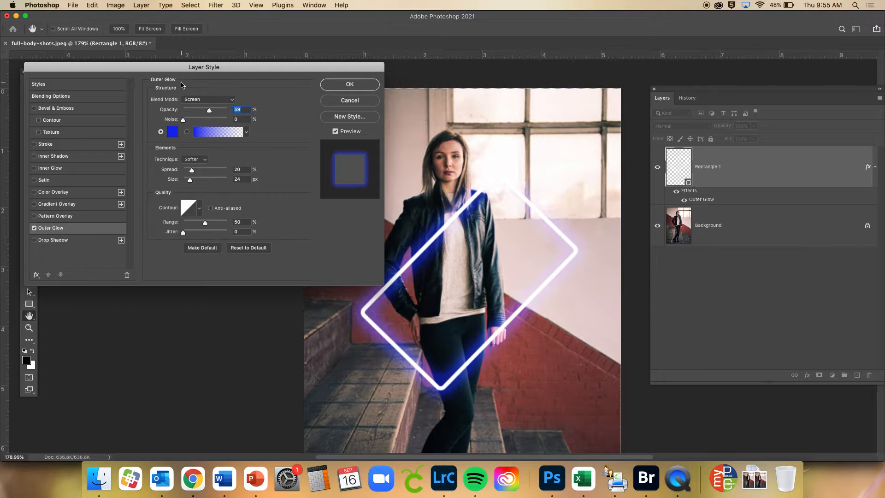
# Change the outer glow color of the rectangle to red
pyautogui.click(174, 133)
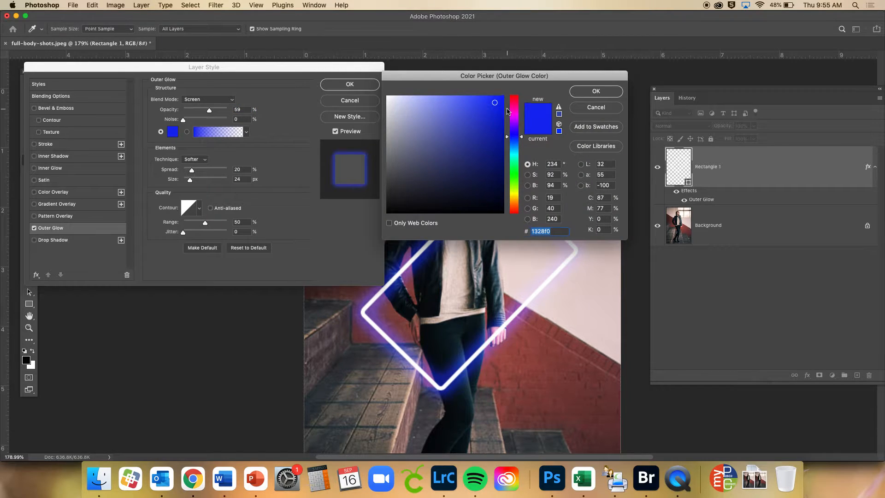
pyautogui.click(515, 100)
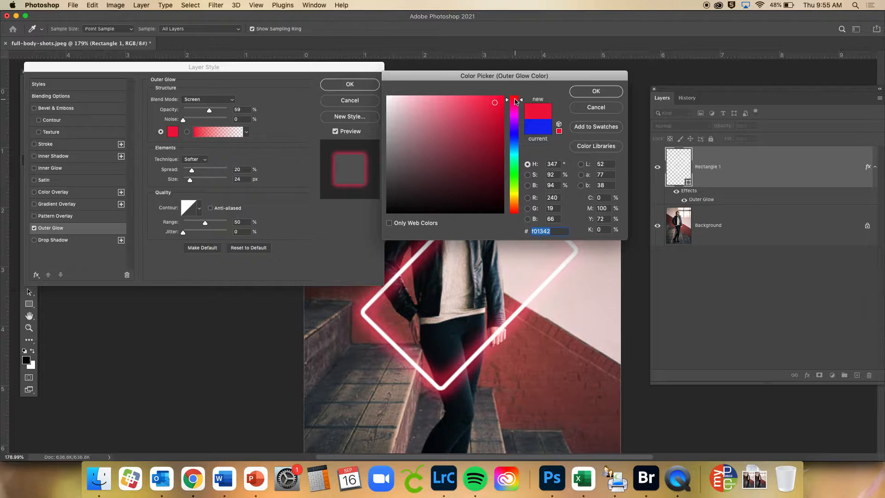
pyautogui.moveTo(515, 100)
pyautogui.mouseDown()
pyautogui.moveTo(515, 124)
pyautogui.moveTo(514, 95)
pyautogui.mouseUp()
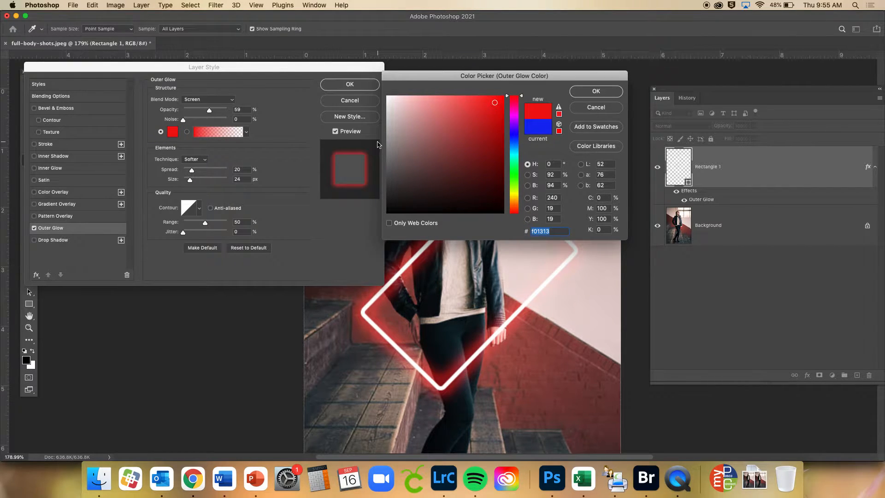
pyautogui.click(608, 91)
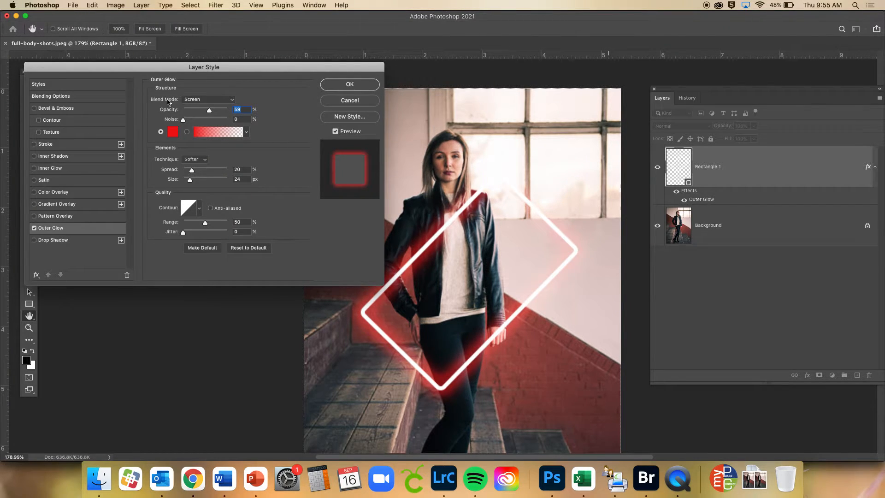
# Compare the outer glow's Normal, Dissolve, Darken, Multiply and Color Burn blend modes on the photo, and return it to Screen
pyautogui.click(218, 103)
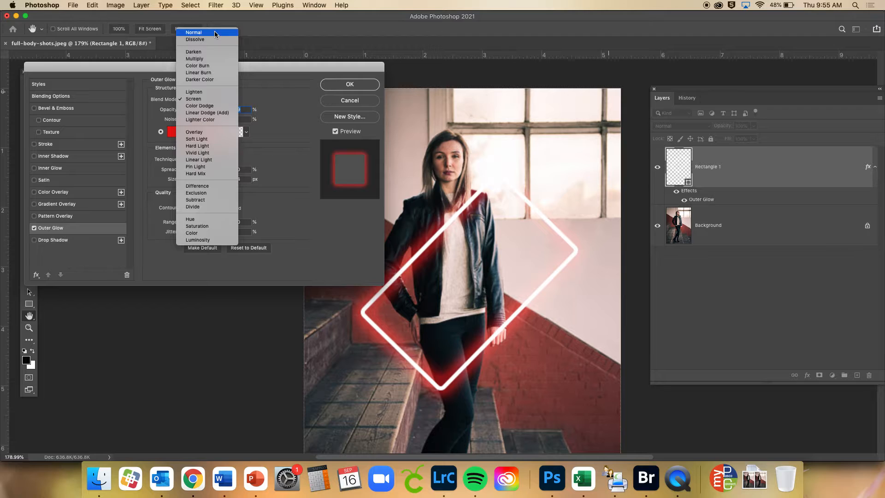
pyautogui.click(215, 33)
pyautogui.click(210, 100)
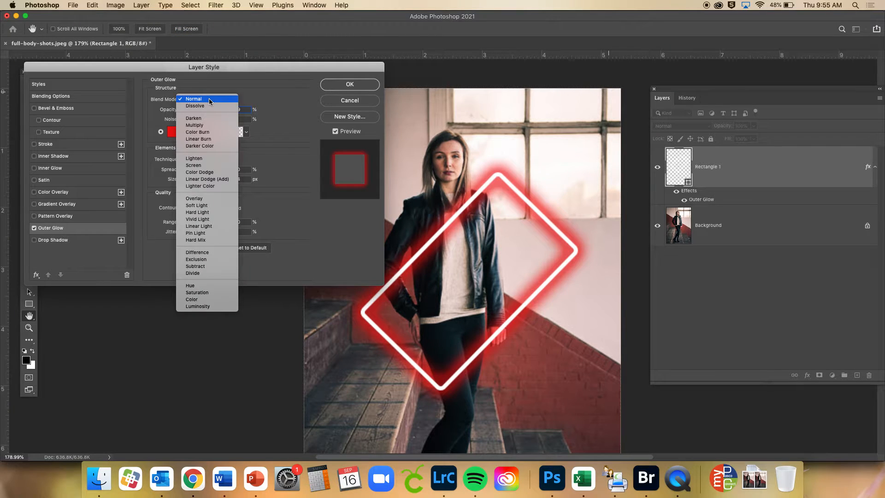
pyautogui.click(205, 106)
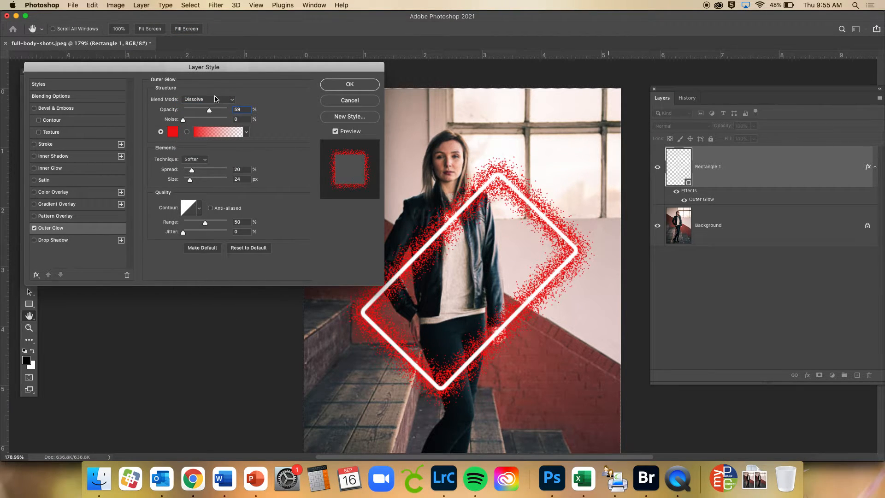
pyautogui.click(214, 98)
pyautogui.click(213, 111)
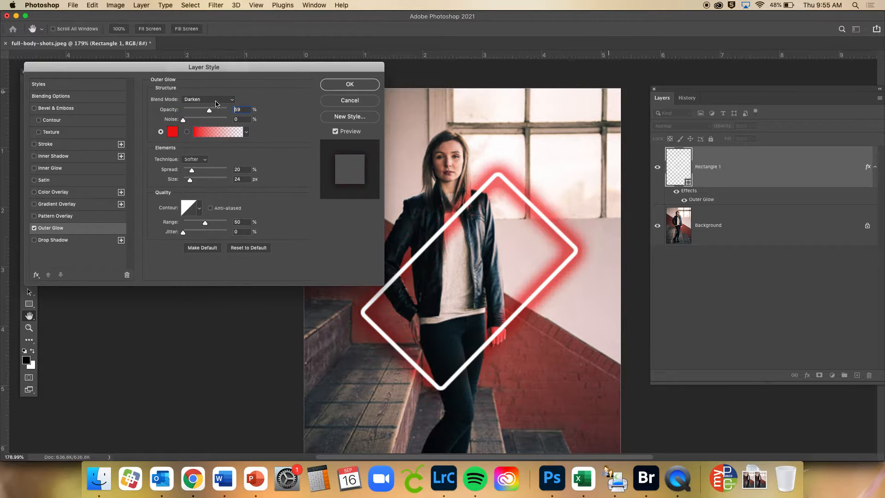
pyautogui.click(215, 100)
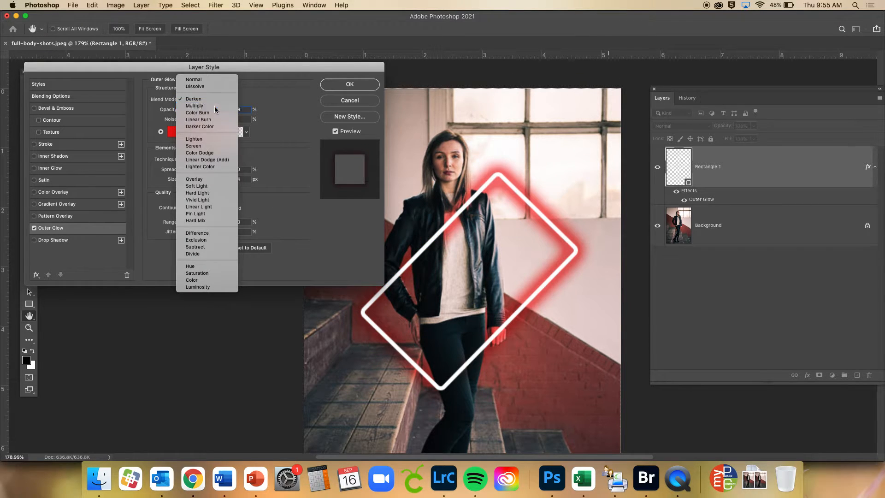
pyautogui.click(214, 106)
pyautogui.click(211, 99)
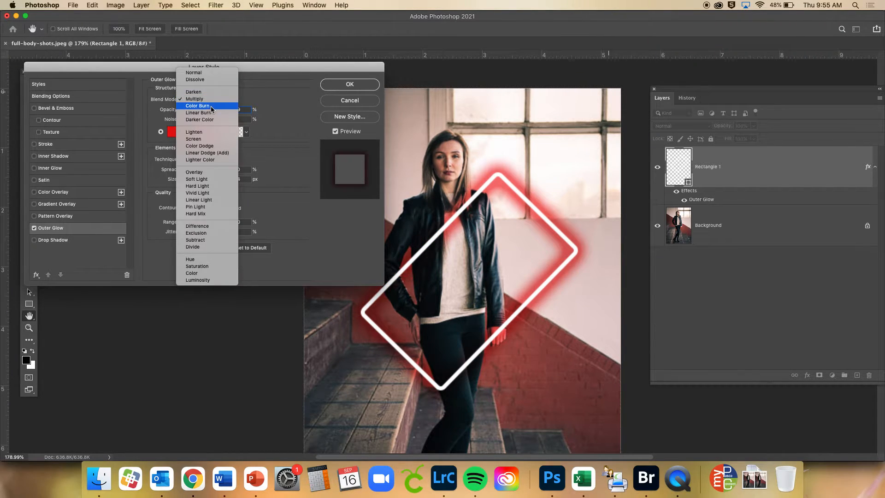
pyautogui.click(211, 107)
pyautogui.click(210, 99)
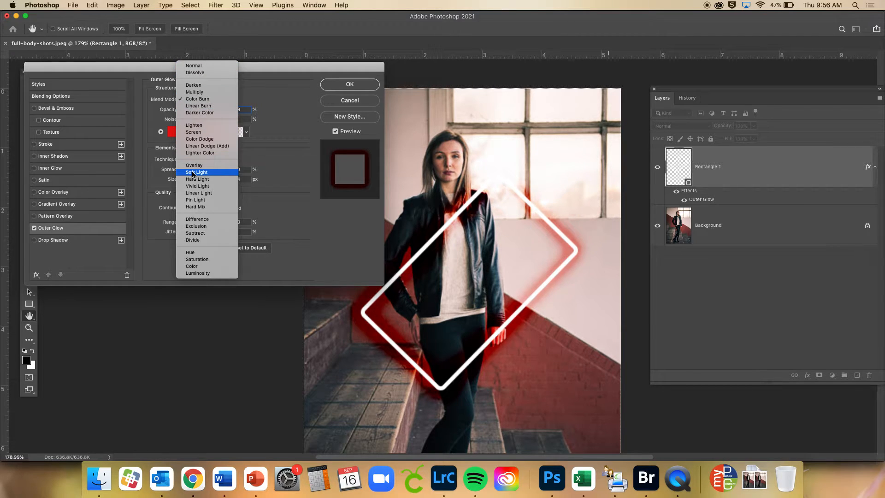
pyautogui.click(190, 132)
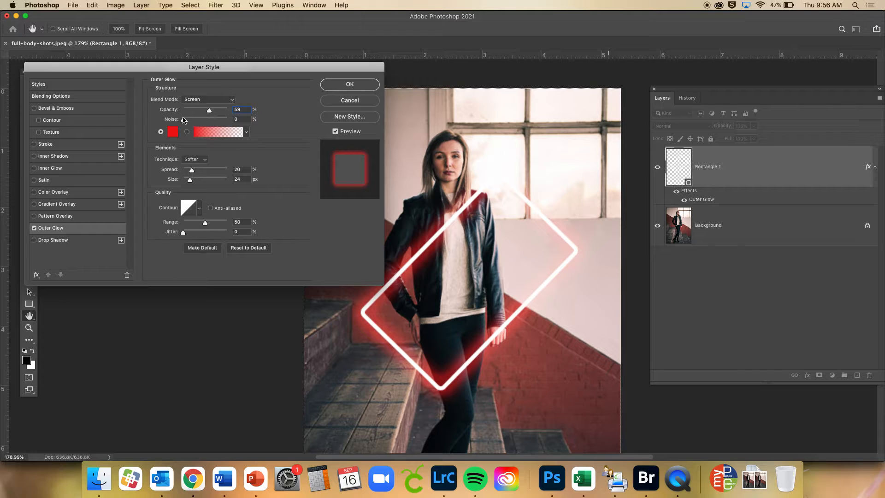
# Set the outer glow's opacity to 56%, keeping noise at 0% and spread at 20%
pyautogui.moveTo(209, 113)
pyautogui.mouseDown()
pyautogui.moveTo(184, 113)
pyautogui.moveTo(218, 114)
pyautogui.moveTo(209, 114)
pyautogui.mouseUp()
pyautogui.moveTo(183, 122)
pyautogui.mouseDown()
pyautogui.moveTo(215, 122)
pyautogui.moveTo(180, 122)
pyautogui.mouseUp()
pyautogui.moveTo(192, 172)
pyautogui.mouseDown()
pyautogui.moveTo(210, 172)
pyautogui.moveTo(192, 173)
pyautogui.mouseUp()
# Try the Cone, Cone - Inverted, Cove - Deep and Rounded Steps contours on the outer glow, and return it to Linear
pyautogui.click(189, 211)
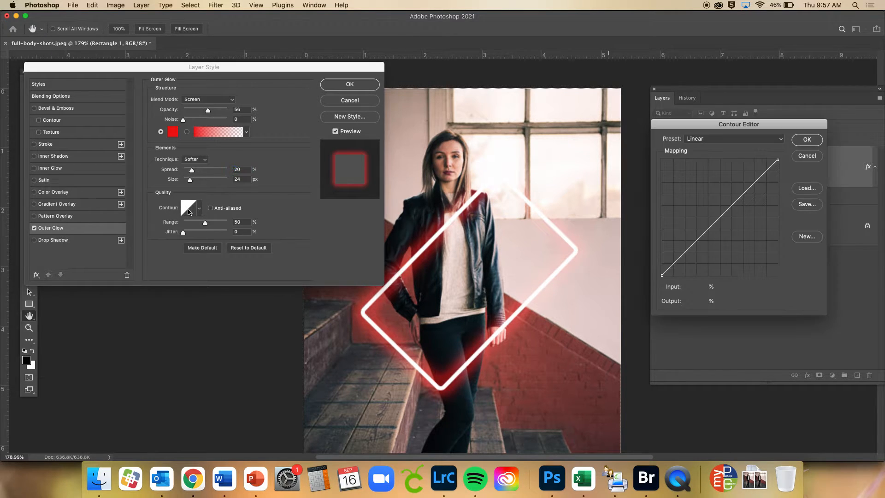
pyautogui.click(729, 139)
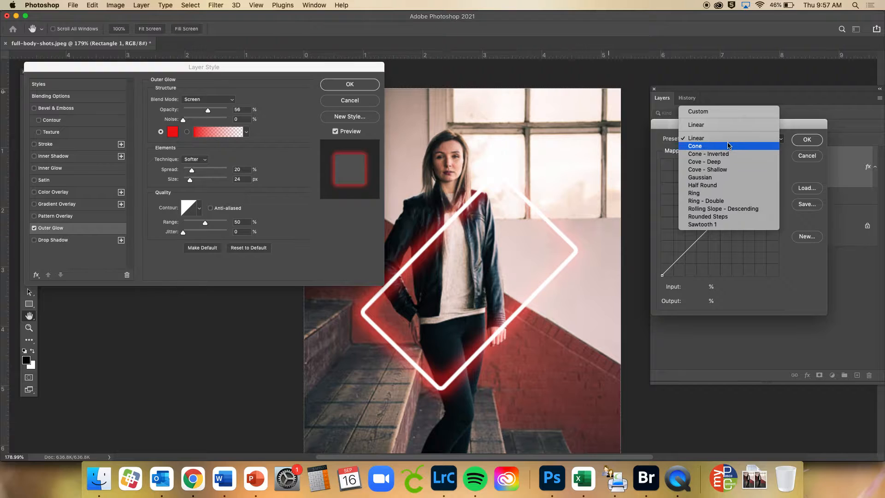
pyautogui.click(720, 146)
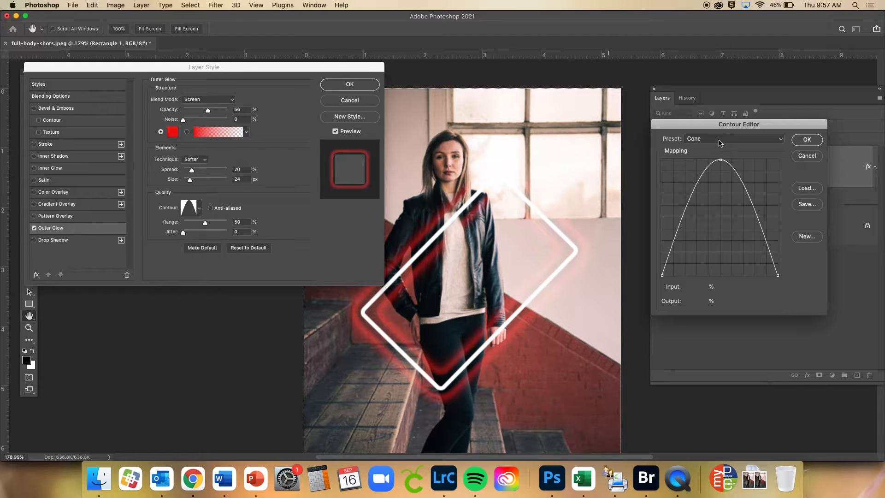
pyautogui.click(720, 143)
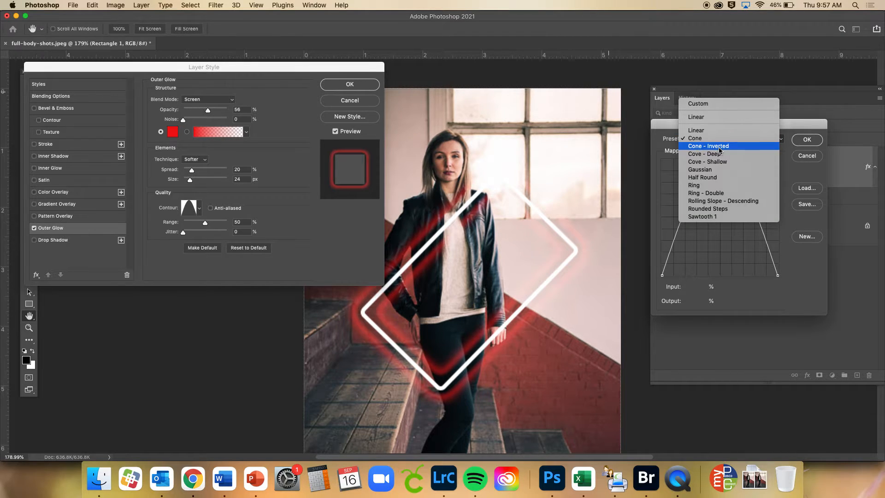
pyautogui.click(720, 147)
pyautogui.click(719, 141)
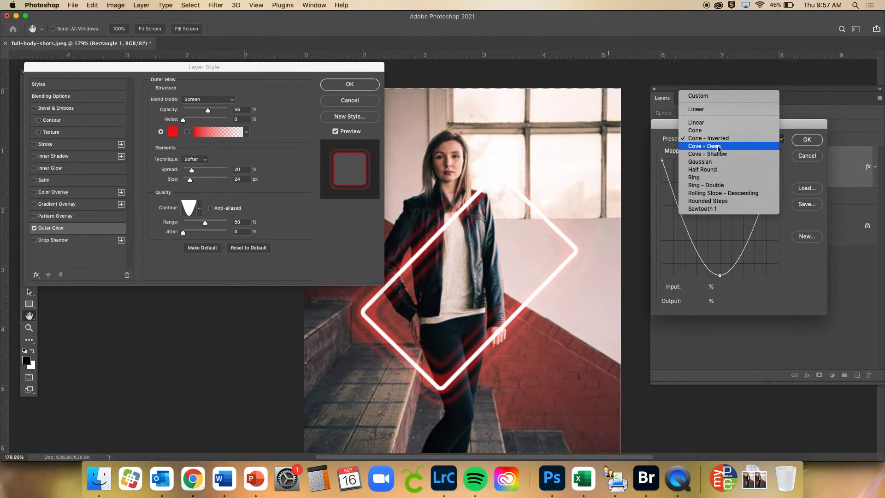
pyautogui.click(718, 146)
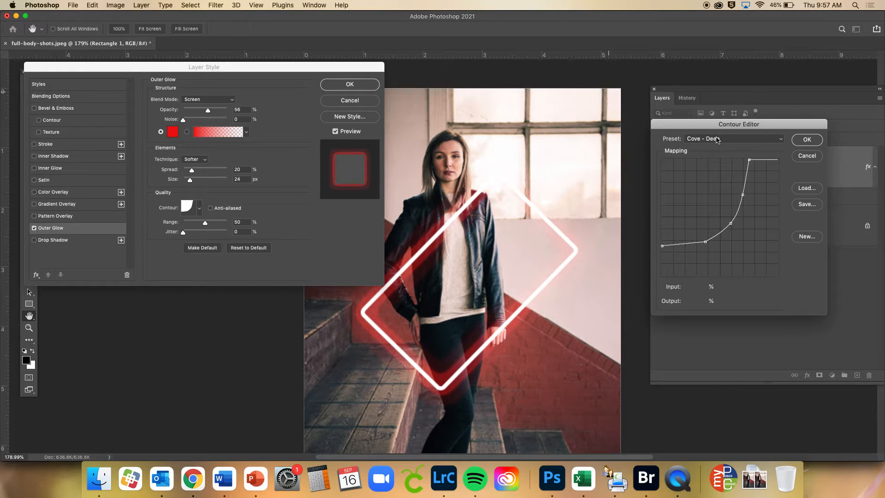
pyautogui.click(717, 140)
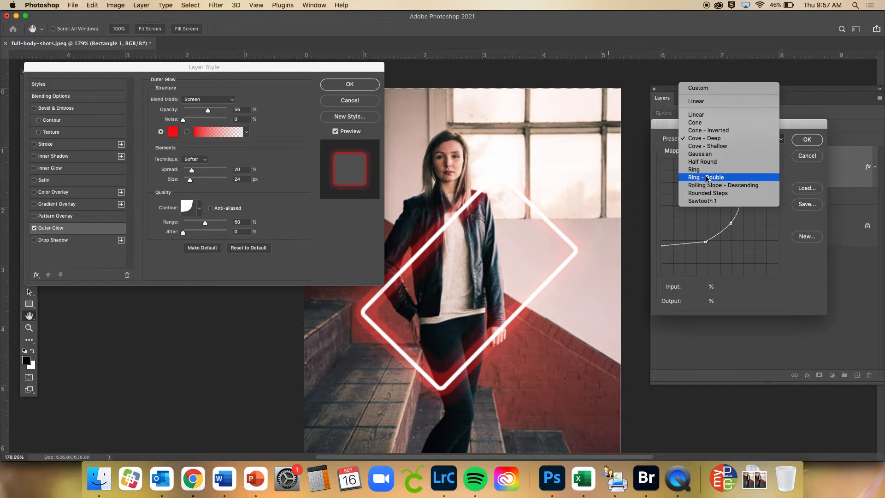
pyautogui.click(708, 193)
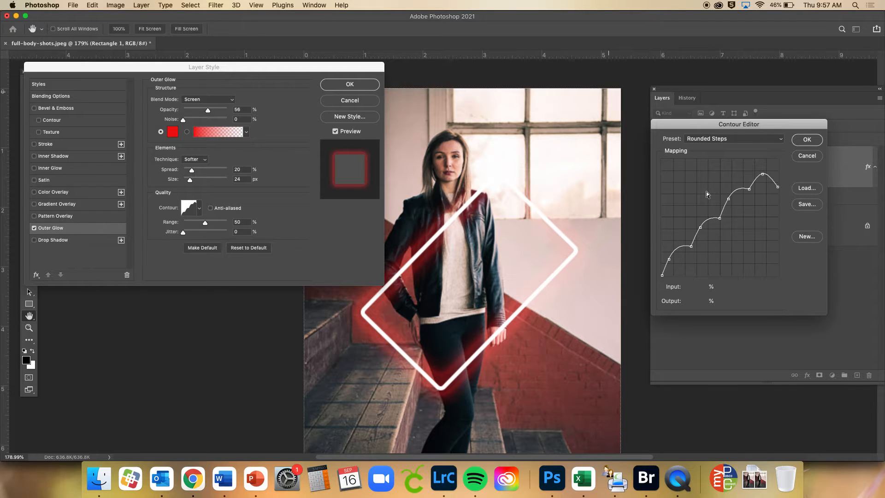
pyautogui.click(707, 138)
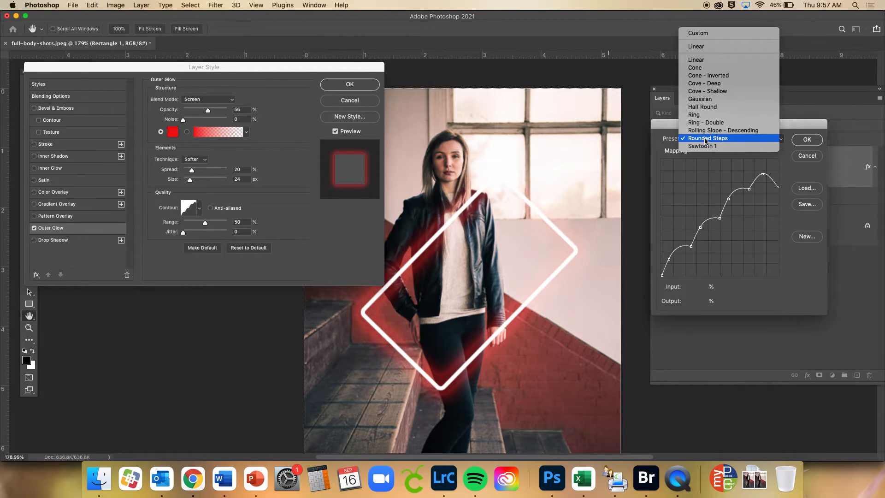
pyautogui.click(702, 60)
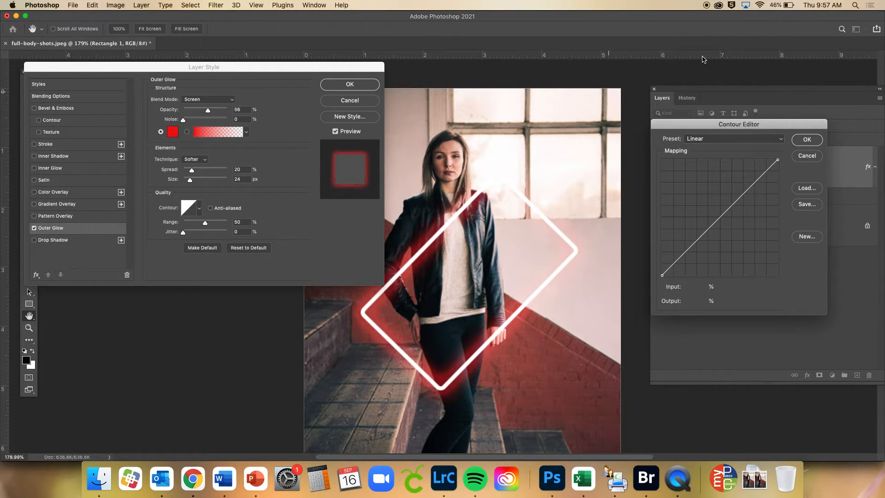
pyautogui.click(798, 144)
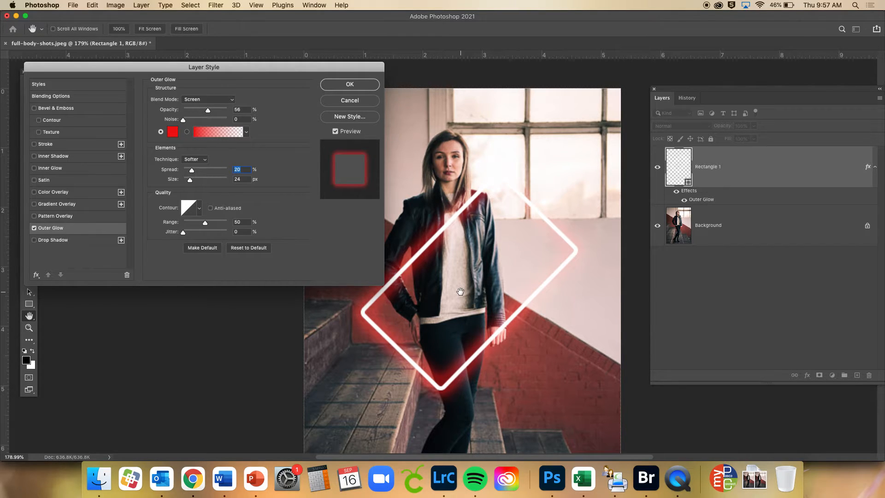
# Apply the Outer Glow settings and add a layer mask to the Rectangle 1 layer
pyautogui.click(350, 85)
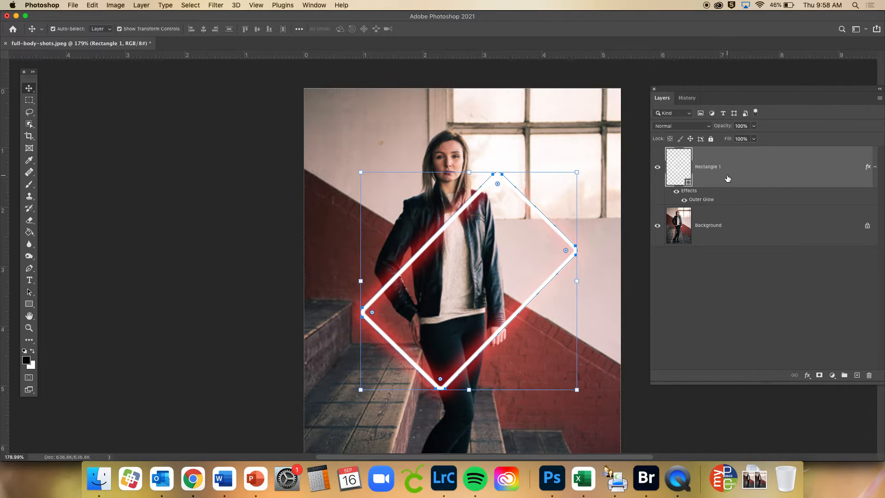
pyautogui.click(819, 376)
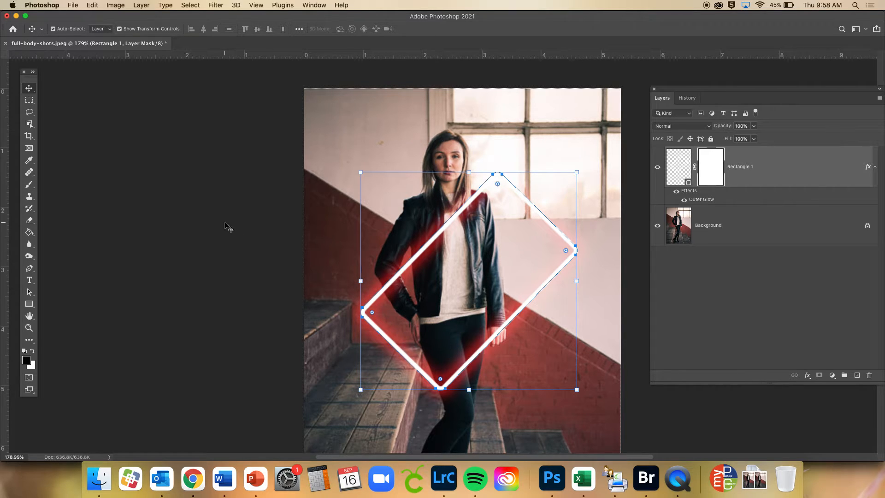
# Choose the Brush tool with black as foreground and white as background color for painting on the rectangle's layer mask
pyautogui.click(29, 186)
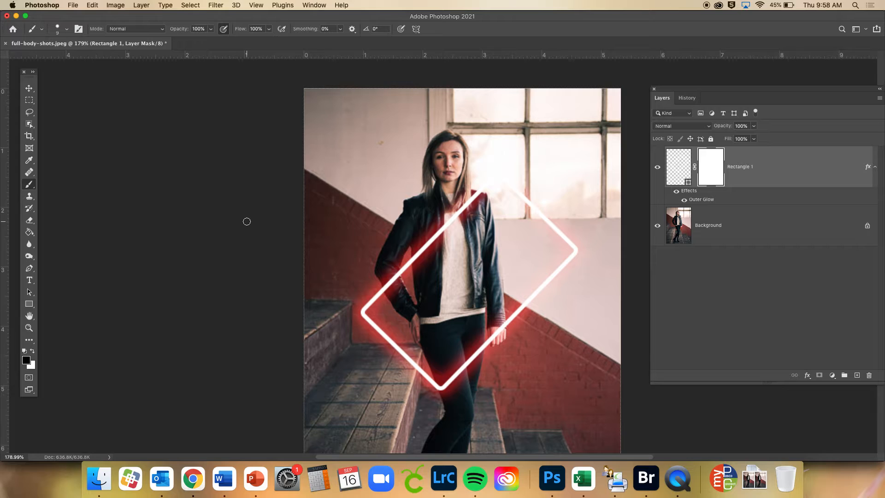
pyautogui.click(26, 355)
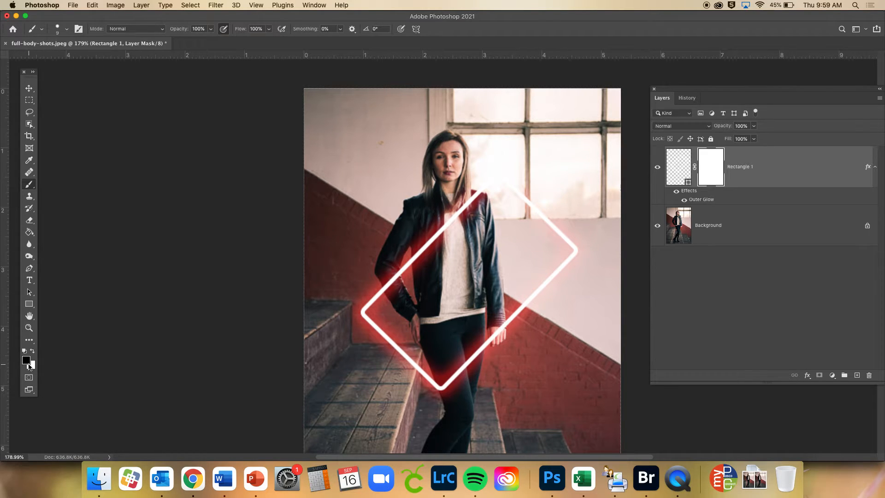
pyautogui.click(27, 362)
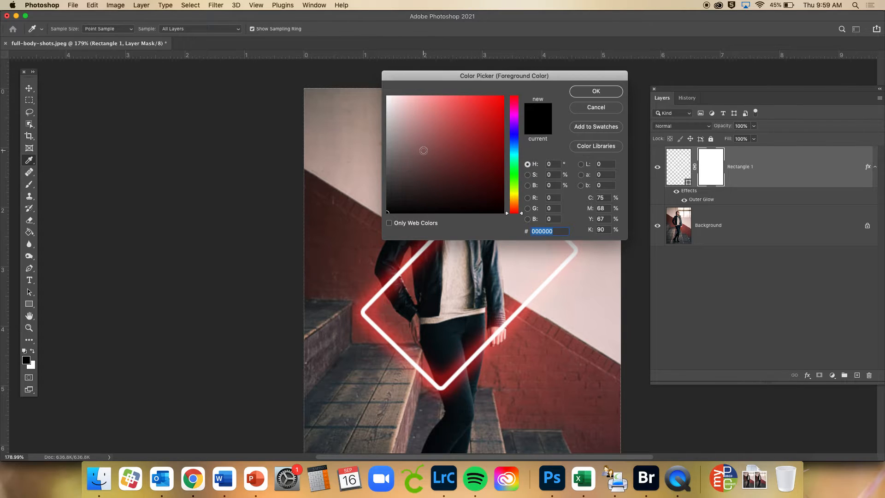
pyautogui.click(612, 109)
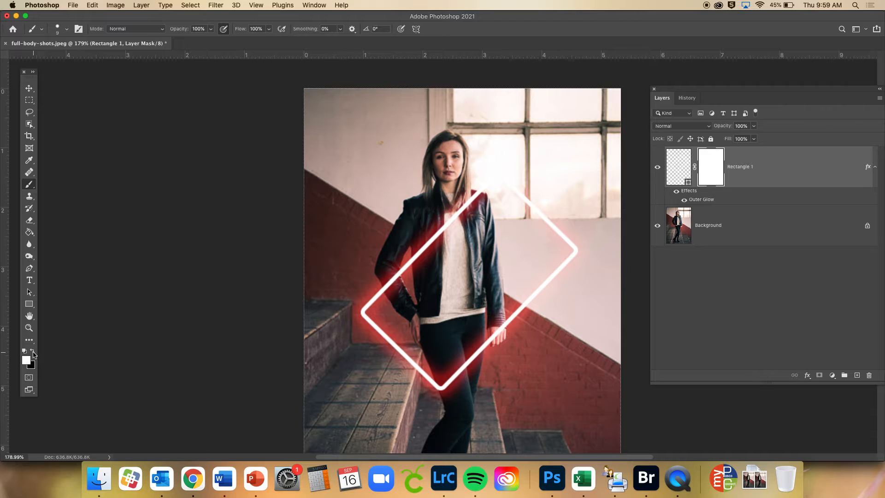
pyautogui.click(33, 352)
pyautogui.click(33, 352)
pyautogui.press('x')
pyautogui.press('x')
pyautogui.press('x')
# Paint black on the mask with a 20 px hard round brush to hide the neon line crossing the woman's jacket and chest
pyautogui.scroll(5, 451, 229)
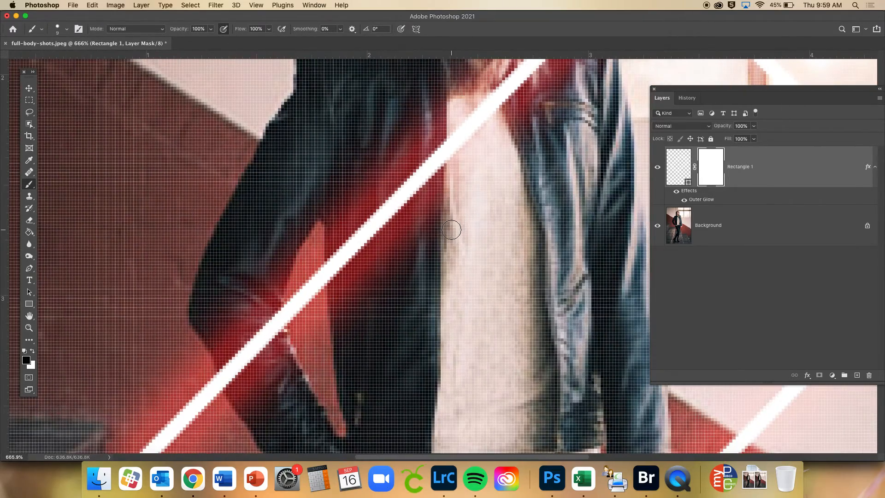
pyautogui.scroll(-1, 451, 229)
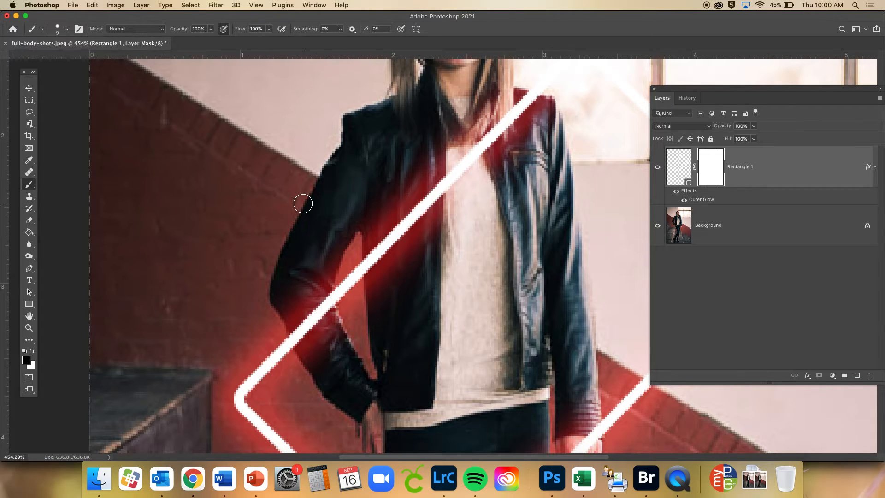
pyautogui.click(58, 30)
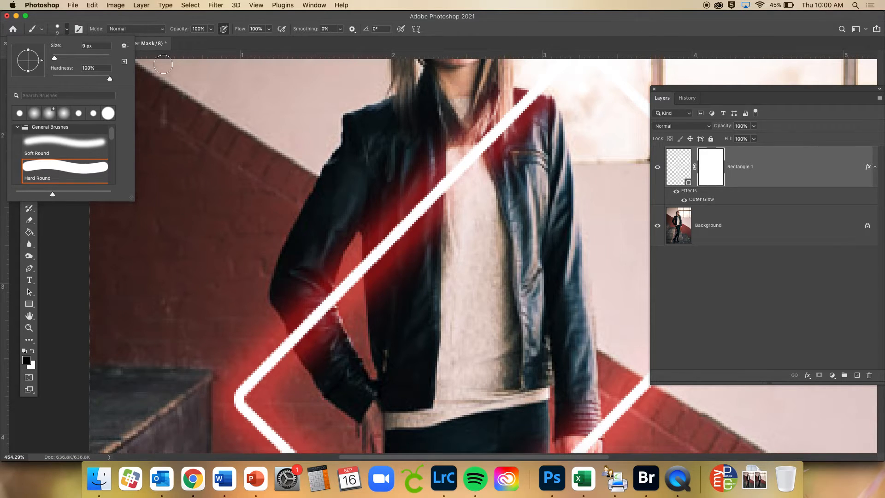
pyautogui.click(246, 48)
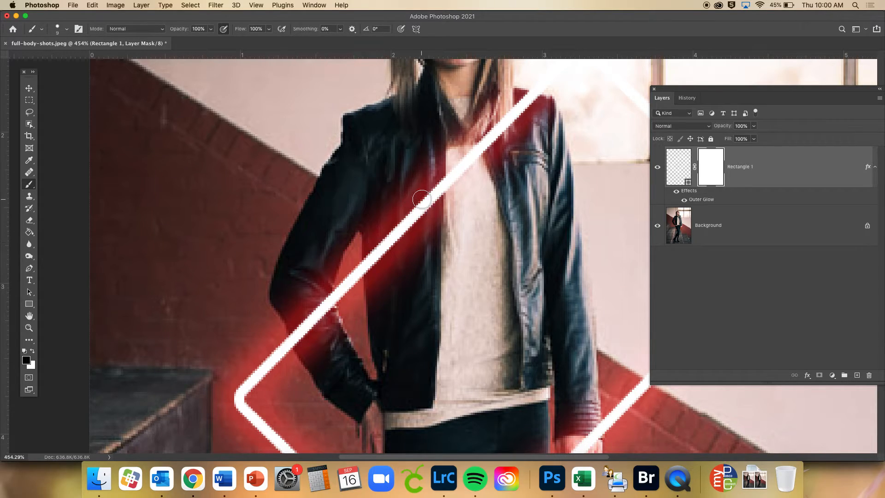
pyautogui.press(']')
pyautogui.press(']')
pyautogui.press(']')
pyautogui.moveTo(415, 183)
pyautogui.mouseDown()
pyautogui.moveTo(433, 211)
pyautogui.moveTo(439, 181)
pyautogui.moveTo(419, 224)
pyautogui.moveTo(407, 201)
pyautogui.moveTo(417, 246)
pyautogui.moveTo(408, 223)
pyautogui.moveTo(386, 253)
pyautogui.mouseUp()
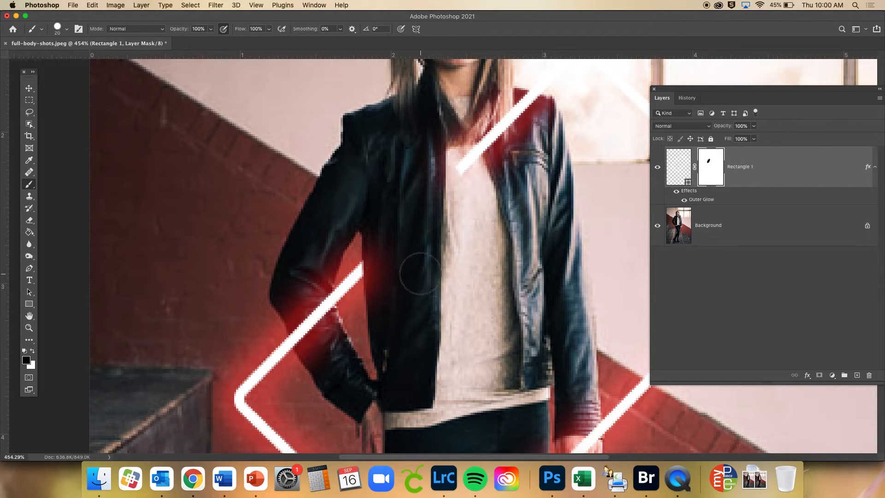
pyautogui.scroll(3, 415, 270)
pyautogui.hscroll(2, 415, 269)
pyautogui.moveTo(417, 220)
pyautogui.mouseDown()
pyautogui.moveTo(419, 198)
pyautogui.moveTo(491, 161)
pyautogui.mouseUp()
# Paint black on the Rectangle 1 mask with a smaller brush to hide the neon line crossing the woman's hand and cuff
pyautogui.scroll(-2, 403, 238)
pyautogui.hscroll(1, 402, 237)
pyautogui.scroll(-3, 402, 237)
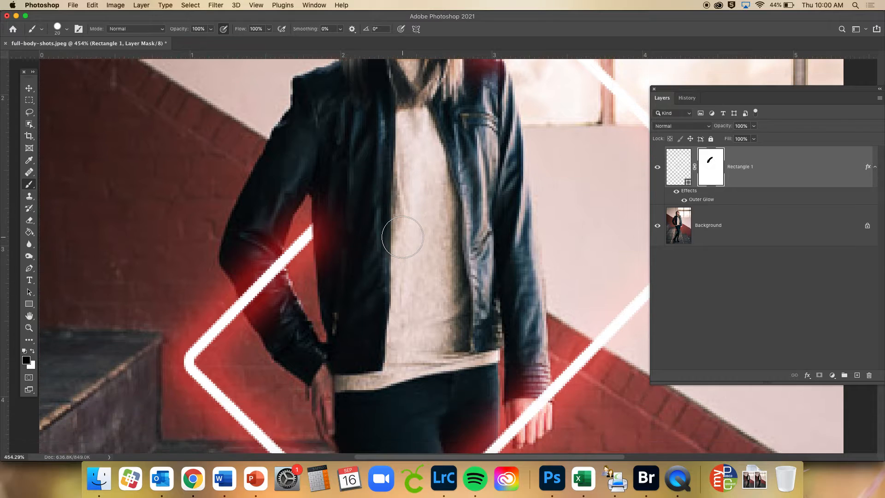
pyautogui.hscroll(1, 402, 237)
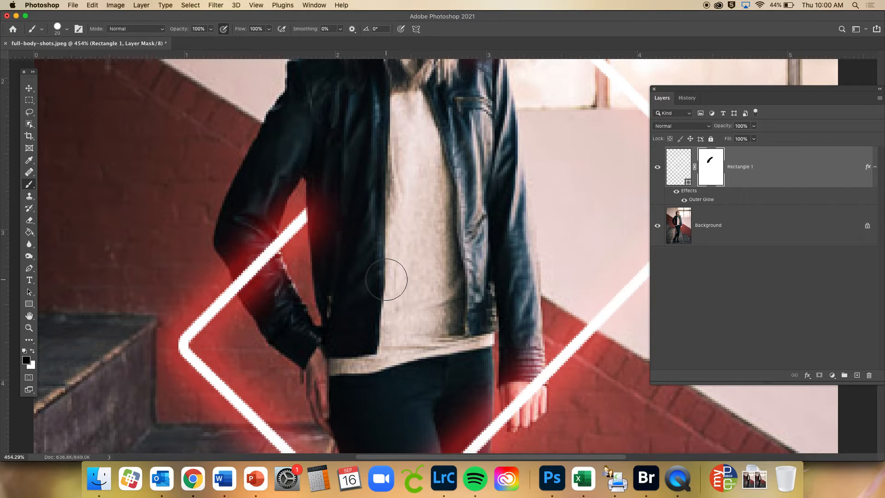
pyautogui.scroll(-6, 386, 280)
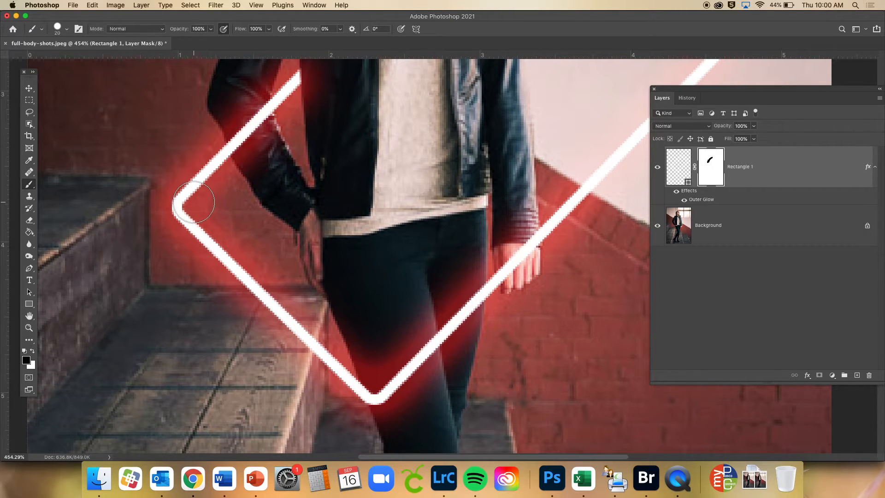
pyautogui.scroll(4, 443, 258)
pyautogui.hscroll(3, 442, 258)
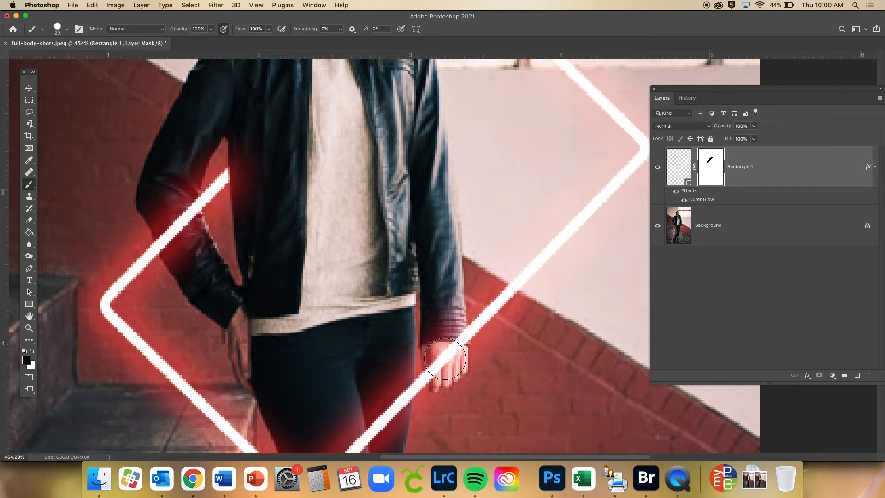
pyautogui.scroll(-2, 445, 359)
pyautogui.press('[')
pyautogui.press('[')
pyautogui.press('[')
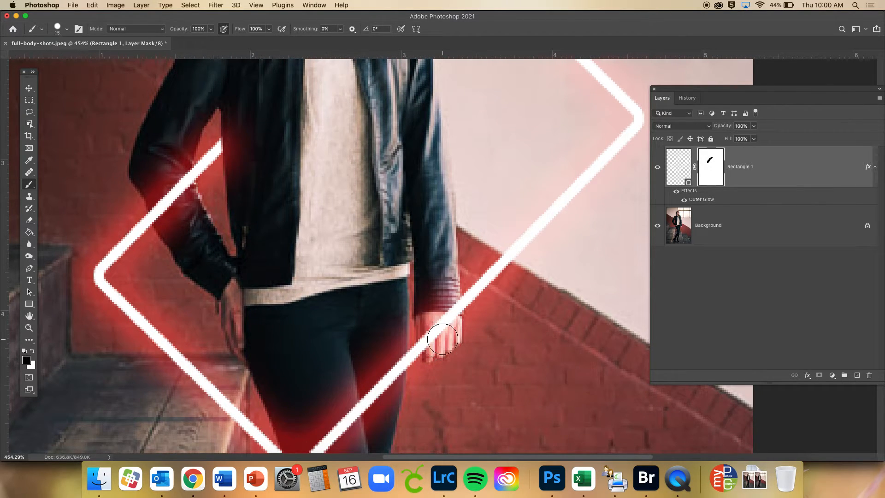
pyautogui.moveTo(438, 327); pyautogui.dragTo(454, 299)
pyautogui.moveTo(439, 338)
pyautogui.mouseDown()
pyautogui.moveTo(430, 330)
pyautogui.moveTo(429, 348)
pyautogui.mouseUp()
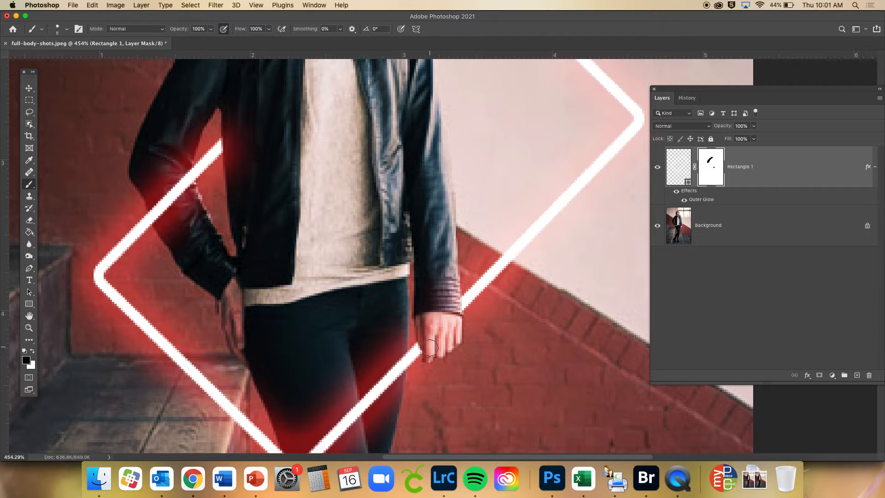
# Hide the Rectangle 1 layer and add a new empty layer above it
pyautogui.scroll(-6, 429, 348)
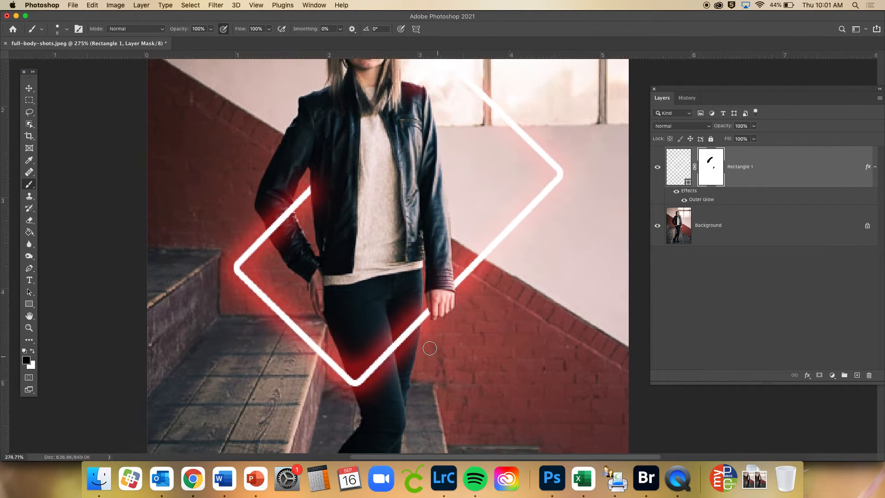
pyautogui.scroll(-2, 429, 348)
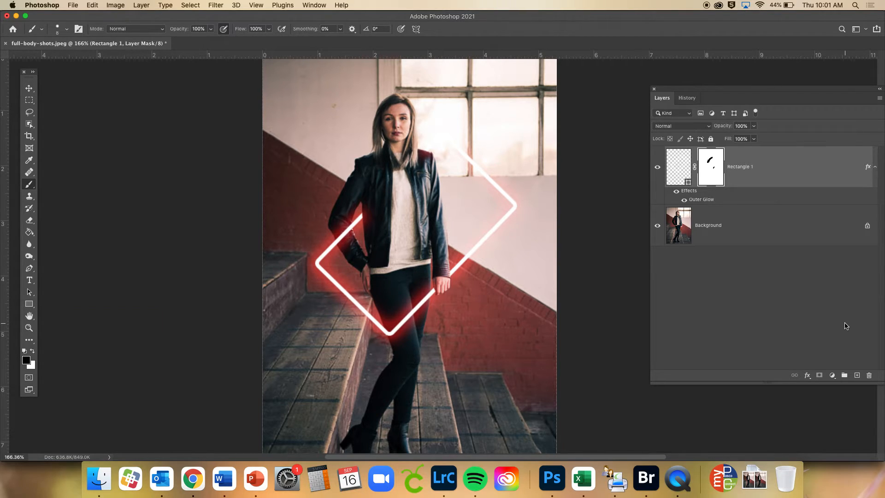
pyautogui.click(657, 168)
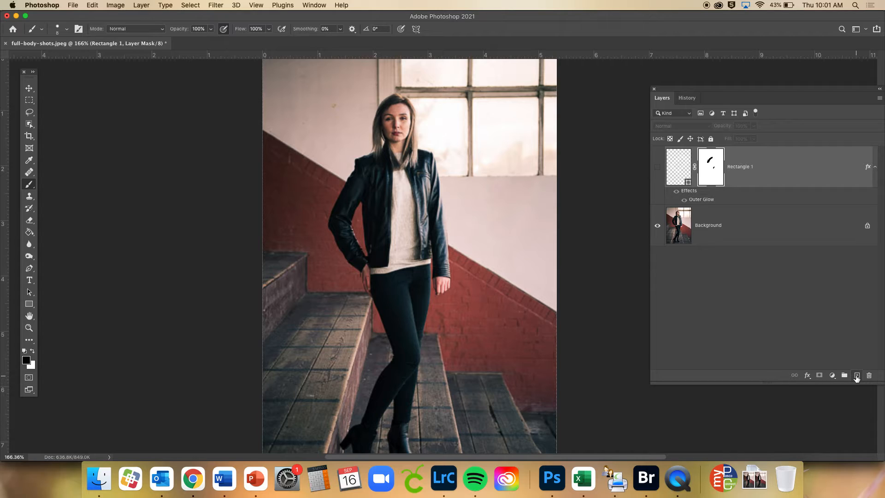
pyautogui.click(856, 375)
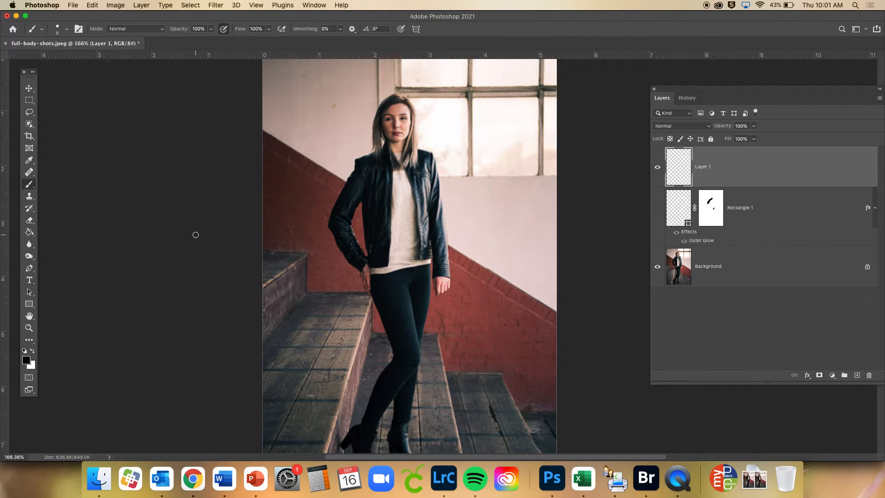
# Make white the foreground color and set the hard round brush to a size of 5 px
pyautogui.press('x')
pyautogui.click(58, 29)
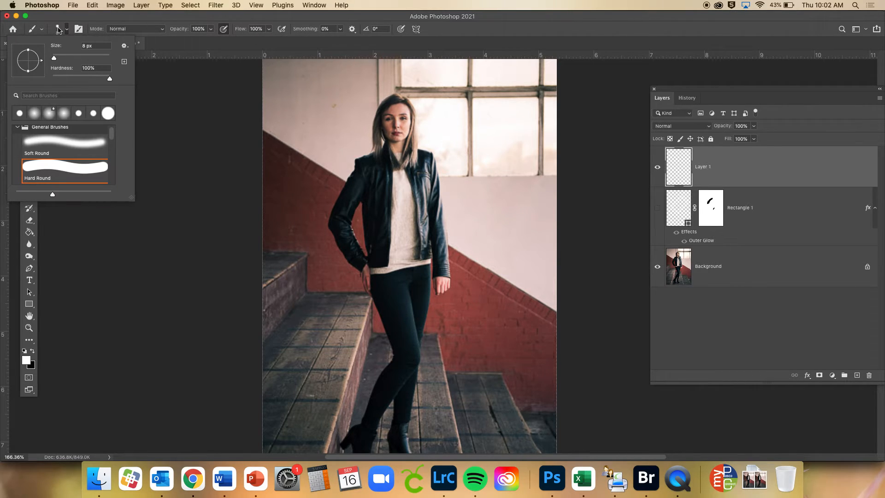
pyautogui.click(88, 47)
pyautogui.write('5')
pyautogui.press('Return')
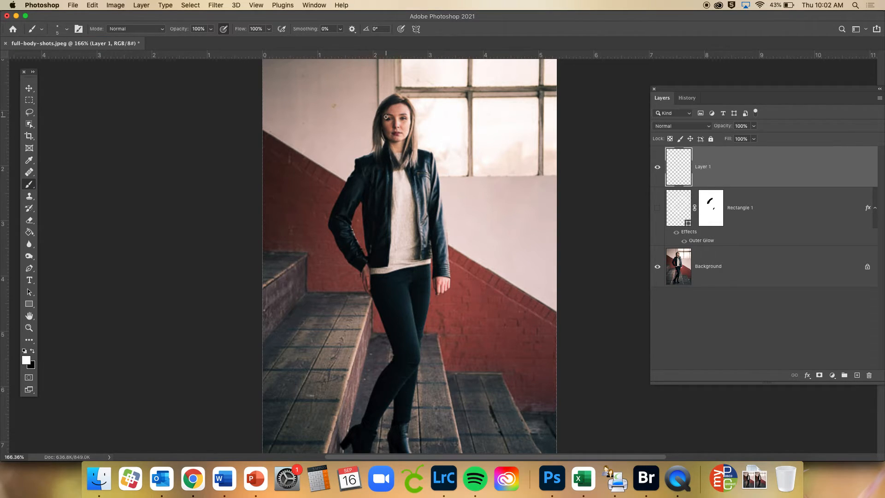
# Try painting a white spiral around the woman with 0% and 50% brush smoothing, undoing each stroke
pyautogui.moveTo(380, 116)
pyautogui.mouseDown()
pyautogui.moveTo(410, 114)
pyautogui.moveTo(413, 100)
pyautogui.moveTo(371, 107)
pyautogui.moveTo(351, 130)
pyautogui.moveTo(359, 146)
pyautogui.moveTo(419, 151)
pyautogui.moveTo(376, 143)
pyautogui.moveTo(330, 184)
pyautogui.moveTo(320, 210)
pyautogui.moveTo(380, 219)
pyautogui.moveTo(433, 207)
pyautogui.moveTo(464, 185)
pyautogui.moveTo(457, 178)
pyautogui.moveTo(420, 180)
pyautogui.moveTo(375, 201)
pyautogui.moveTo(350, 219)
pyautogui.moveTo(324, 261)
pyautogui.moveTo(344, 272)
pyautogui.moveTo(415, 268)
pyautogui.moveTo(458, 244)
pyautogui.moveTo(458, 229)
pyautogui.moveTo(384, 262)
pyautogui.moveTo(361, 287)
pyautogui.moveTo(357, 301)
pyautogui.moveTo(375, 311)
pyautogui.moveTo(429, 319)
pyautogui.moveTo(450, 312)
pyautogui.moveTo(446, 296)
pyautogui.moveTo(421, 295)
pyautogui.moveTo(380, 312)
pyautogui.moveTo(373, 326)
pyautogui.moveTo(370, 339)
pyautogui.moveTo(383, 350)
pyautogui.moveTo(414, 360)
pyautogui.moveTo(435, 358)
pyautogui.moveTo(436, 349)
pyautogui.moveTo(394, 350)
pyautogui.moveTo(367, 377)
pyautogui.moveTo(377, 392)
pyautogui.moveTo(408, 403)
pyautogui.moveTo(417, 389)
pyautogui.moveTo(388, 384)
pyautogui.moveTo(362, 398)
pyautogui.moveTo(371, 419)
pyautogui.moveTo(407, 424)
pyautogui.mouseUp()
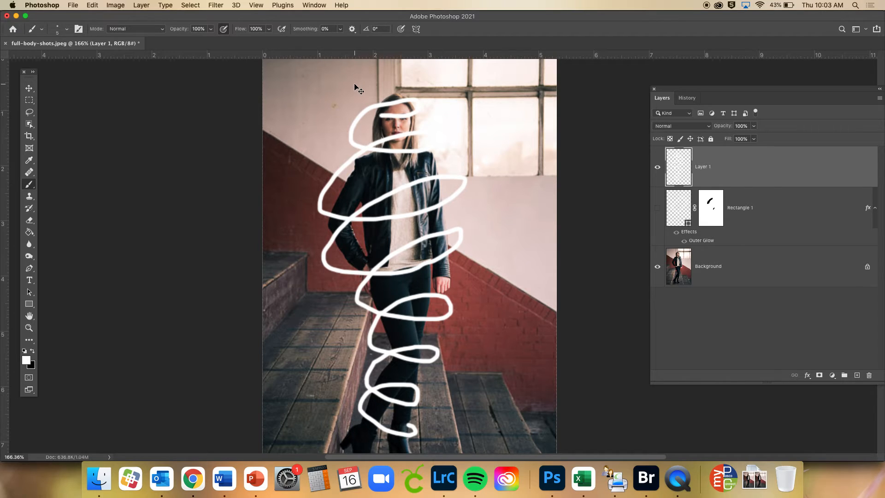
pyautogui.press('super+z')
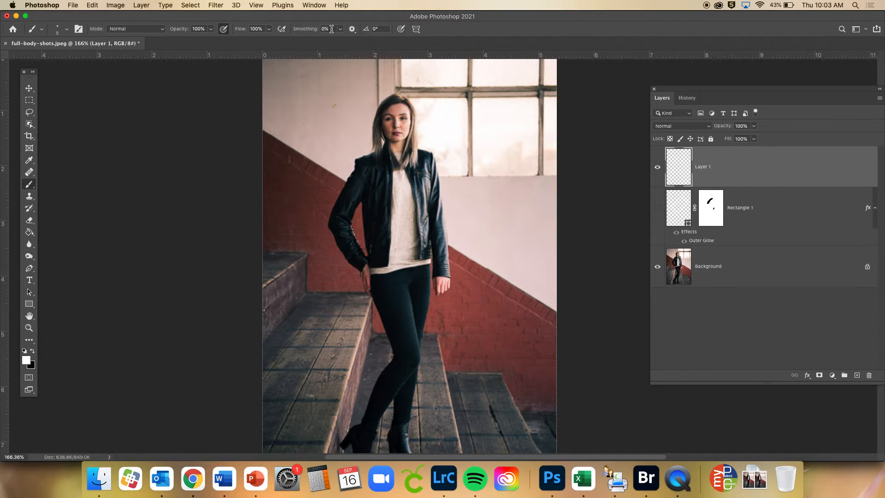
pyautogui.moveTo(331, 29); pyautogui.dragTo(286, 32)
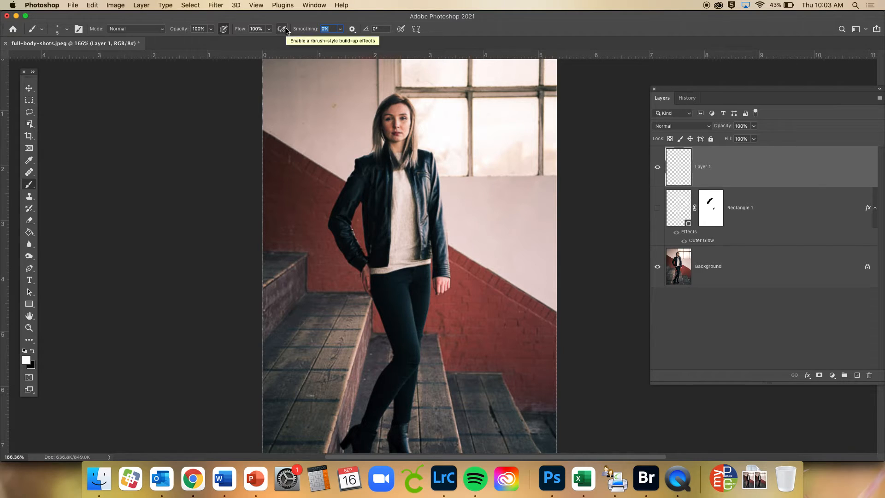
pyautogui.write('5')
pyautogui.moveTo(382, 119)
pyautogui.mouseDown()
pyautogui.moveTo(427, 113)
pyautogui.moveTo(405, 109)
pyautogui.moveTo(359, 133)
pyautogui.moveTo(355, 157)
pyautogui.moveTo(401, 175)
pyautogui.moveTo(449, 170)
pyautogui.moveTo(457, 154)
pyautogui.moveTo(353, 160)
pyautogui.moveTo(319, 193)
pyautogui.moveTo(384, 211)
pyautogui.moveTo(446, 204)
pyautogui.moveTo(440, 187)
pyautogui.moveTo(395, 192)
pyautogui.moveTo(319, 237)
pyautogui.moveTo(361, 260)
pyautogui.moveTo(483, 229)
pyautogui.moveTo(421, 228)
pyautogui.moveTo(350, 269)
pyautogui.moveTo(342, 299)
pyautogui.moveTo(356, 311)
pyautogui.moveTo(436, 313)
pyautogui.moveTo(454, 296)
pyautogui.moveTo(445, 289)
pyautogui.moveTo(403, 298)
pyautogui.moveTo(372, 325)
pyautogui.moveTo(368, 345)
pyautogui.moveTo(395, 358)
pyautogui.moveTo(432, 355)
pyautogui.moveTo(408, 343)
pyautogui.mouseUp()
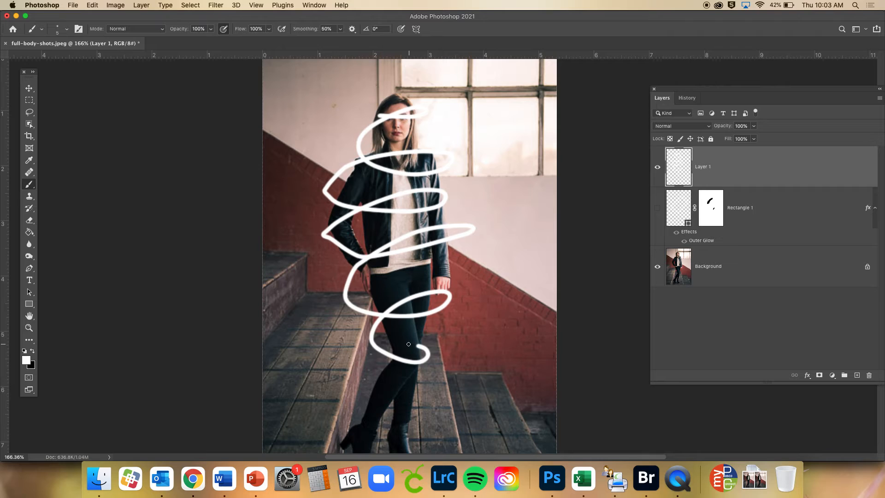
pyautogui.press('super+z')
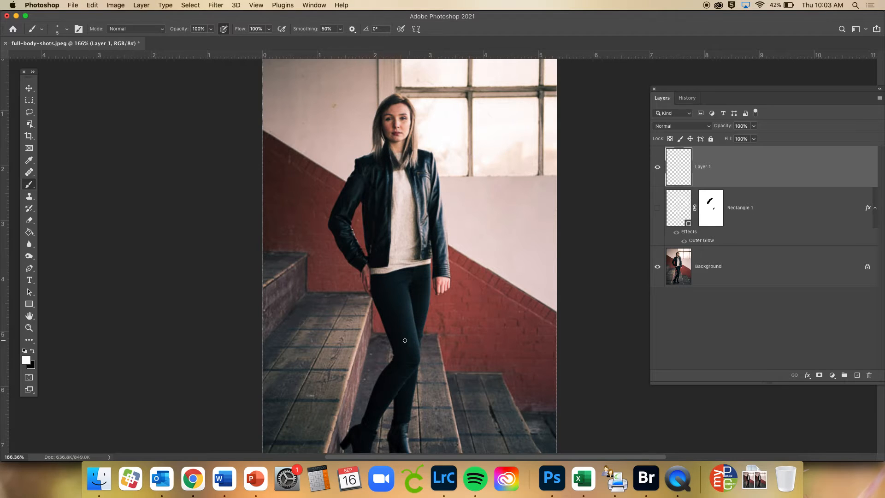
# Set the brush smoothing to 75% and paint a white spiral winding around the woman from her head to her lower legs
pyautogui.click(330, 29)
pyautogui.write('75')
pyautogui.moveTo(379, 119)
pyautogui.mouseDown()
pyautogui.moveTo(437, 125)
pyautogui.moveTo(452, 110)
pyautogui.moveTo(416, 106)
pyautogui.moveTo(342, 139)
pyautogui.moveTo(326, 171)
pyautogui.moveTo(339, 186)
pyautogui.moveTo(410, 196)
pyautogui.moveTo(453, 188)
pyautogui.moveTo(460, 174)
pyautogui.moveTo(445, 164)
pyautogui.moveTo(382, 174)
pyautogui.moveTo(333, 203)
pyautogui.moveTo(308, 231)
pyautogui.moveTo(309, 244)
pyautogui.moveTo(356, 263)
pyautogui.moveTo(409, 263)
pyautogui.moveTo(454, 257)
pyautogui.moveTo(475, 241)
pyautogui.moveTo(475, 229)
pyautogui.moveTo(427, 218)
pyautogui.moveTo(384, 233)
pyautogui.moveTo(343, 270)
pyautogui.moveTo(339, 292)
pyautogui.moveTo(354, 308)
pyautogui.moveTo(402, 323)
pyautogui.moveTo(445, 327)
pyautogui.moveTo(469, 317)
pyautogui.moveTo(465, 297)
pyautogui.moveTo(411, 297)
pyautogui.moveTo(382, 311)
pyautogui.moveTo(368, 361)
pyautogui.moveTo(387, 373)
pyautogui.moveTo(440, 375)
pyautogui.moveTo(431, 354)
pyautogui.moveTo(394, 349)
pyautogui.moveTo(366, 359)
pyautogui.moveTo(351, 392)
pyautogui.moveTo(385, 416)
pyautogui.moveTo(424, 407)
pyautogui.moveTo(429, 391)
pyautogui.moveTo(390, 384)
pyautogui.mouseUp()
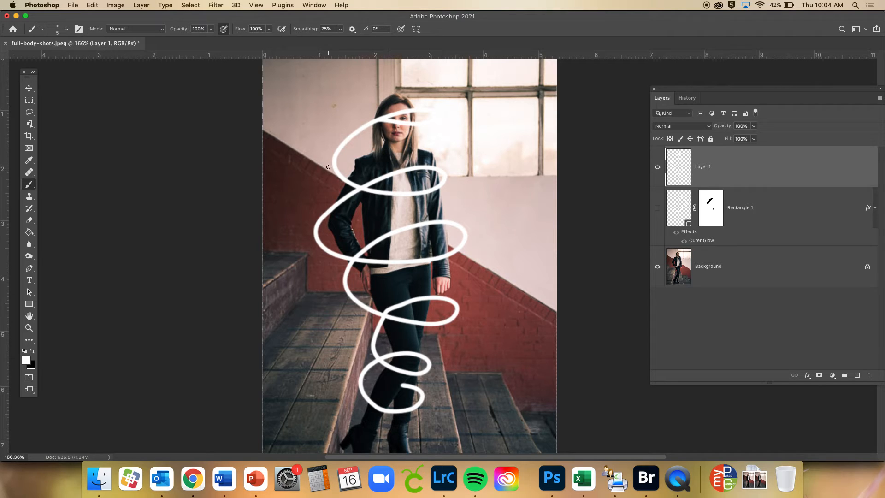
# Add an Outer Glow to the spiral on Layer 1 and set its color to blue, #131df0
pyautogui.doubleClick(716, 173)
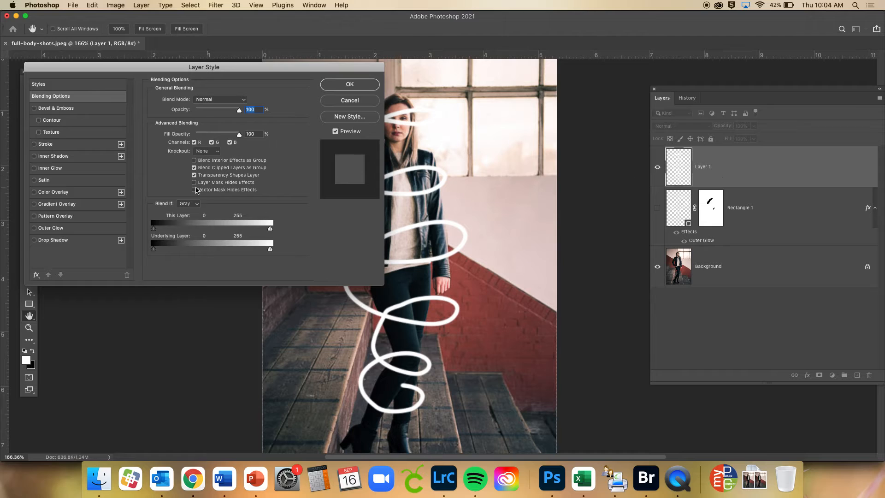
pyautogui.click(34, 228)
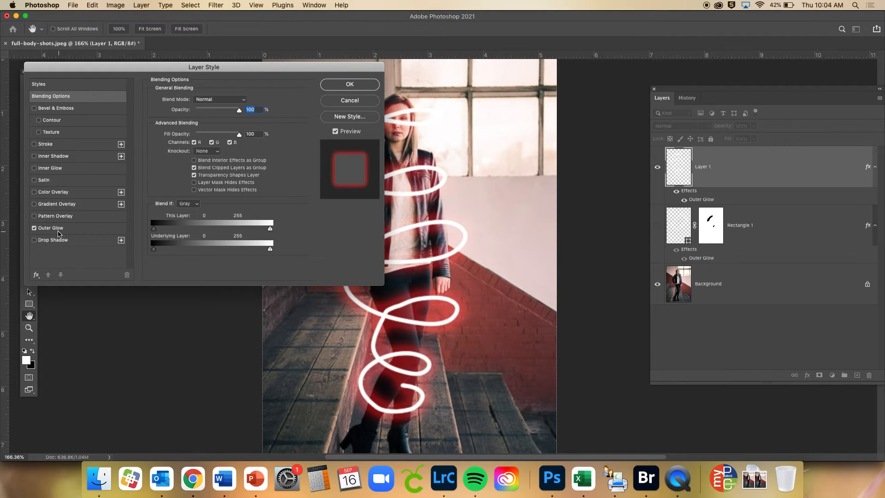
pyautogui.click(58, 234)
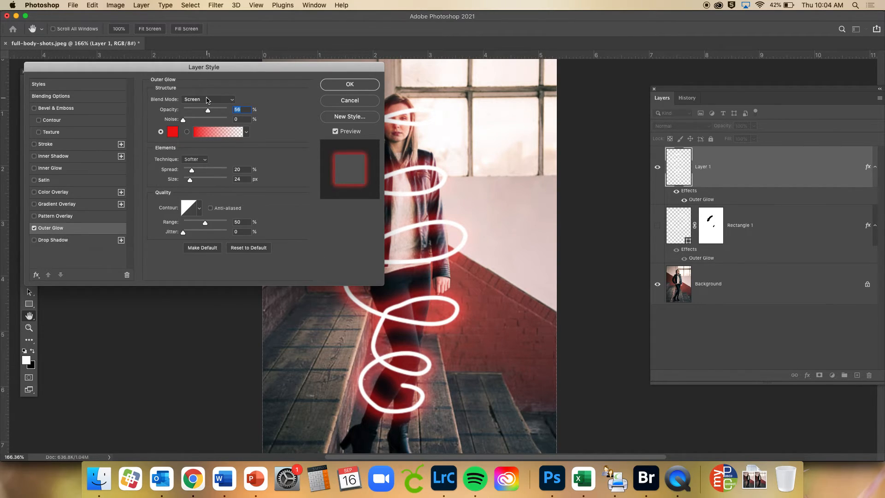
pyautogui.click(173, 132)
pyautogui.click(513, 136)
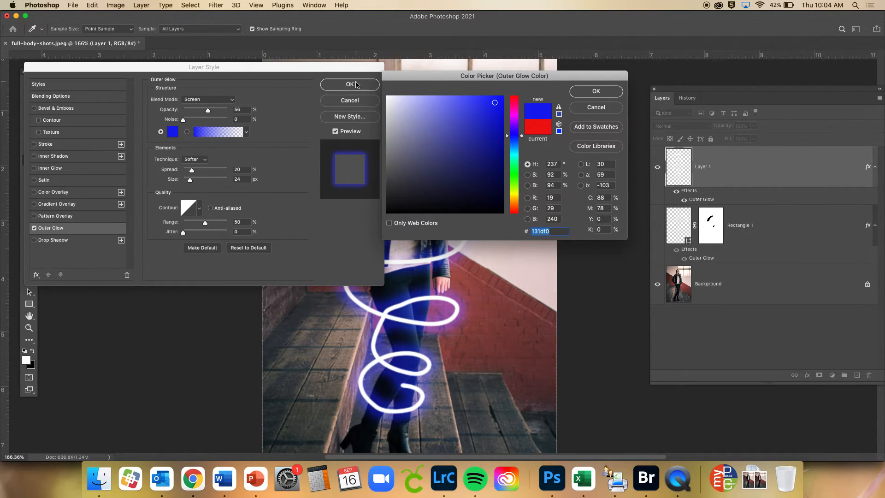
pyautogui.click(582, 91)
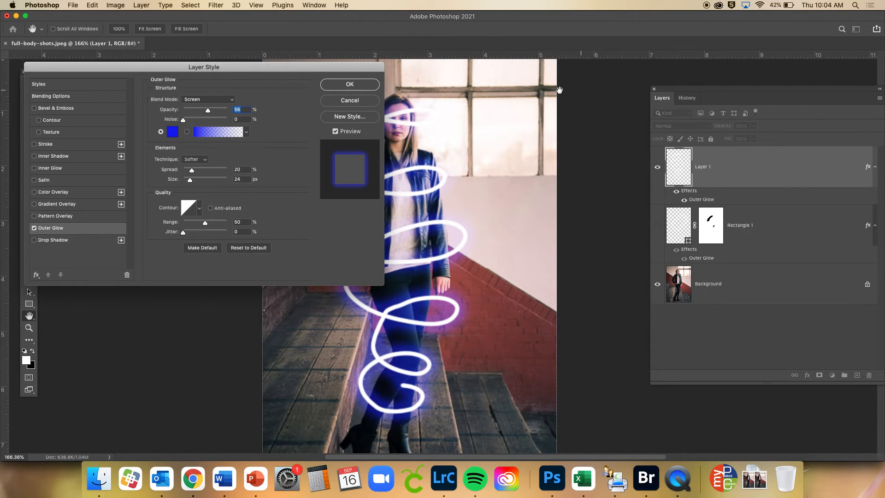
pyautogui.click(336, 86)
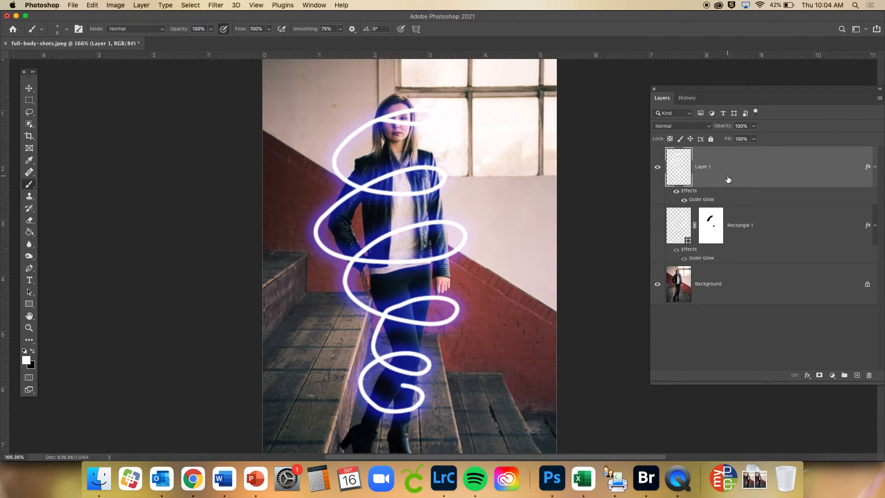
# Add a layer mask to Layer 1 and paint black with a larger brush to hide the lower neon line across the woman's face and hair
pyautogui.click(819, 376)
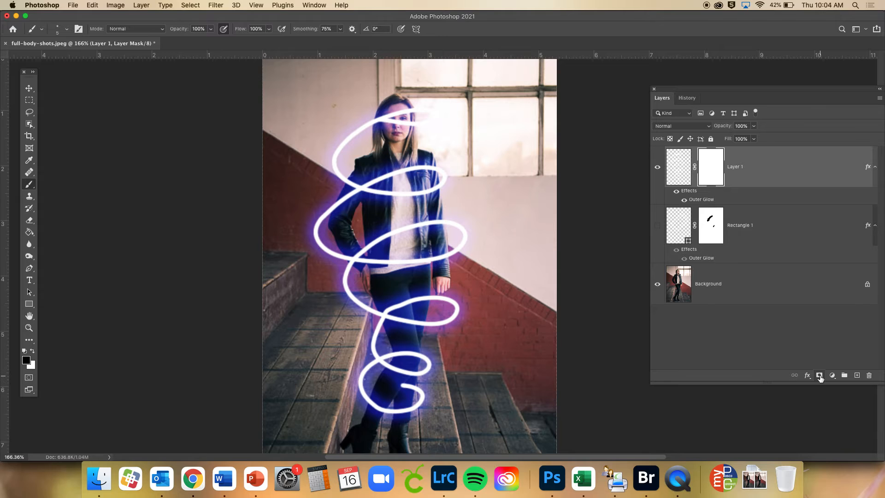
pyautogui.scroll(8, 350, 161)
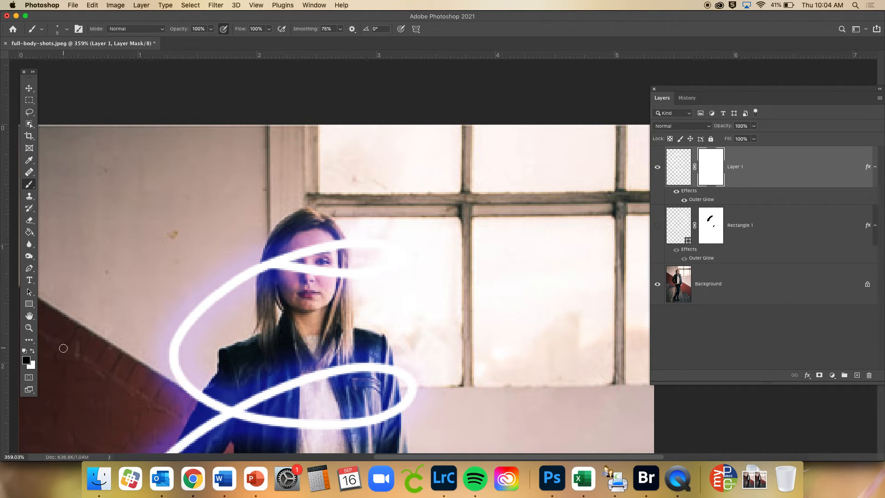
pyautogui.press(']')
pyautogui.press(']')
pyautogui.press(']')
pyautogui.click(320, 270)
pyautogui.moveTo(320, 270); pyautogui.dragTo(281, 277)
pyautogui.moveTo(308, 265); pyautogui.dragTo(274, 275)
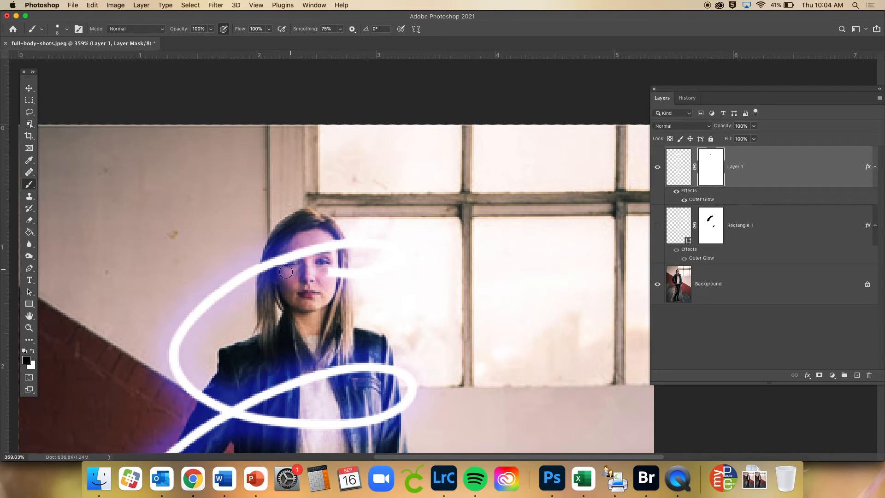
pyautogui.moveTo(318, 279)
pyautogui.mouseDown()
pyautogui.moveTo(331, 283)
pyautogui.moveTo(339, 271)
pyautogui.moveTo(340, 282)
pyautogui.moveTo(345, 265)
pyautogui.moveTo(345, 276)
pyautogui.mouseUp()
# Mask out the spiral's back line where it crosses the woman's upper chest and the sleeve of her bent arm
pyautogui.scroll(-5, 332, 350)
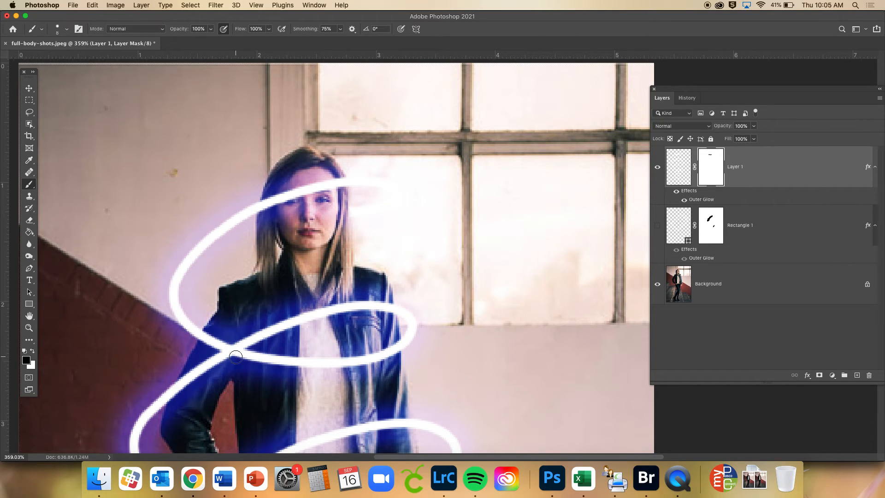
pyautogui.moveTo(389, 337)
pyautogui.mouseDown()
pyautogui.moveTo(381, 303)
pyautogui.moveTo(357, 311)
pyautogui.moveTo(380, 302)
pyautogui.moveTo(368, 300)
pyautogui.moveTo(364, 306)
pyautogui.moveTo(379, 304)
pyautogui.moveTo(314, 315)
pyautogui.moveTo(332, 307)
pyautogui.moveTo(276, 331)
pyautogui.moveTo(245, 329)
pyautogui.moveTo(274, 343)
pyautogui.moveTo(231, 335)
pyautogui.moveTo(254, 343)
pyautogui.moveTo(235, 338)
pyautogui.mouseUp()
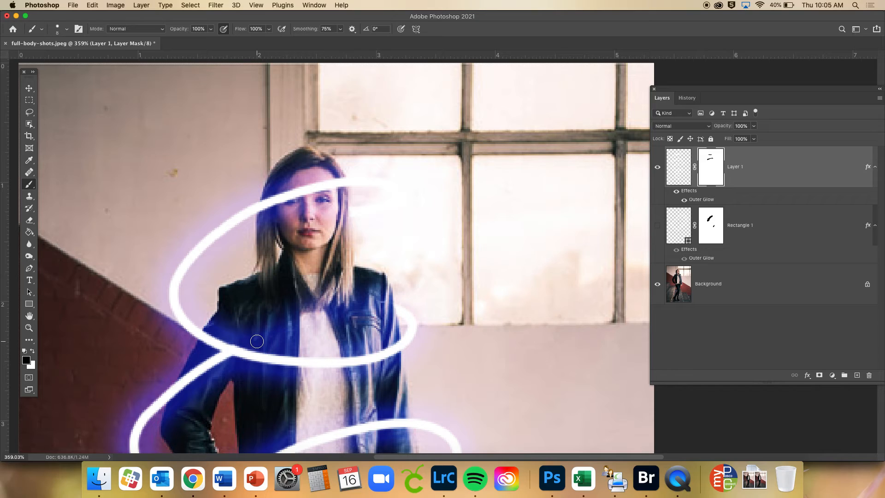
pyautogui.moveTo(202, 363)
pyautogui.mouseDown()
pyautogui.moveTo(232, 363)
pyautogui.moveTo(224, 359)
pyautogui.mouseUp()
pyautogui.moveTo(215, 363)
pyautogui.mouseDown()
pyautogui.moveTo(186, 393)
pyautogui.moveTo(206, 361)
pyautogui.moveTo(184, 383)
pyautogui.mouseUp()
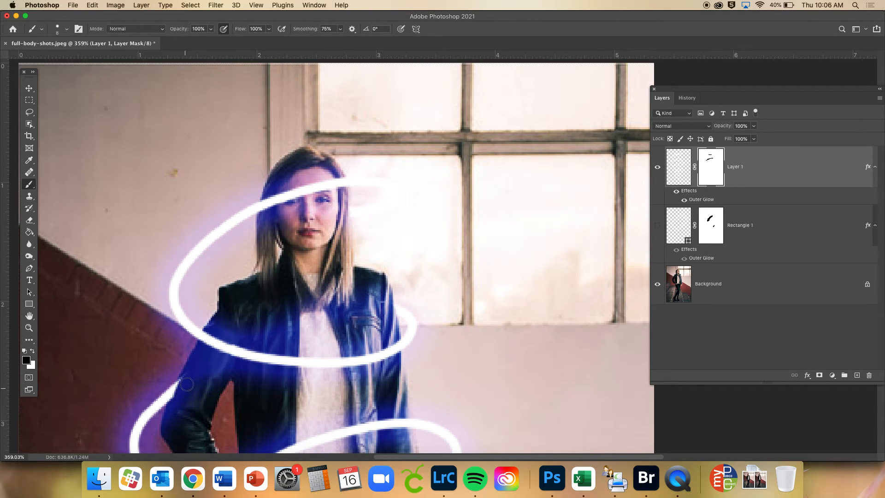
pyautogui.moveTo(190, 373)
pyautogui.mouseDown()
pyautogui.moveTo(173, 416)
pyautogui.moveTo(185, 382)
pyautogui.mouseUp()
# Mask out the next loop's back line across the lower jacket, shirt and bent arm's cuff, adjusting the brush size
pyautogui.scroll(-5, 187, 380)
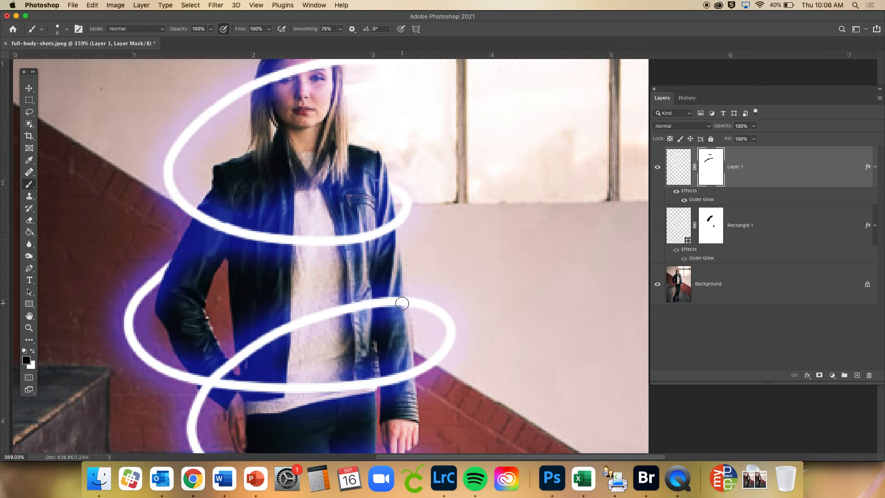
pyautogui.moveTo(402, 303)
pyautogui.mouseDown()
pyautogui.moveTo(396, 297)
pyautogui.moveTo(401, 318)
pyautogui.moveTo(399, 305)
pyautogui.moveTo(377, 301)
pyautogui.moveTo(384, 306)
pyautogui.moveTo(269, 328)
pyautogui.moveTo(265, 345)
pyautogui.moveTo(257, 341)
pyautogui.mouseUp()
pyautogui.press(']')
pyautogui.press(']')
pyautogui.press(']')
pyautogui.press(']')
pyautogui.press('[')
pyautogui.press('[')
pyautogui.press('[')
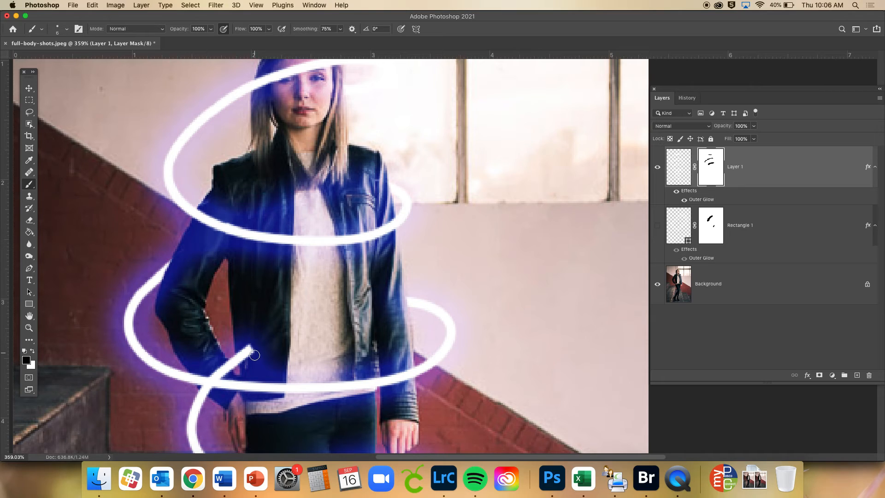
pyautogui.moveTo(254, 355)
pyautogui.mouseDown()
pyautogui.moveTo(243, 352)
pyautogui.moveTo(241, 363)
pyautogui.mouseUp()
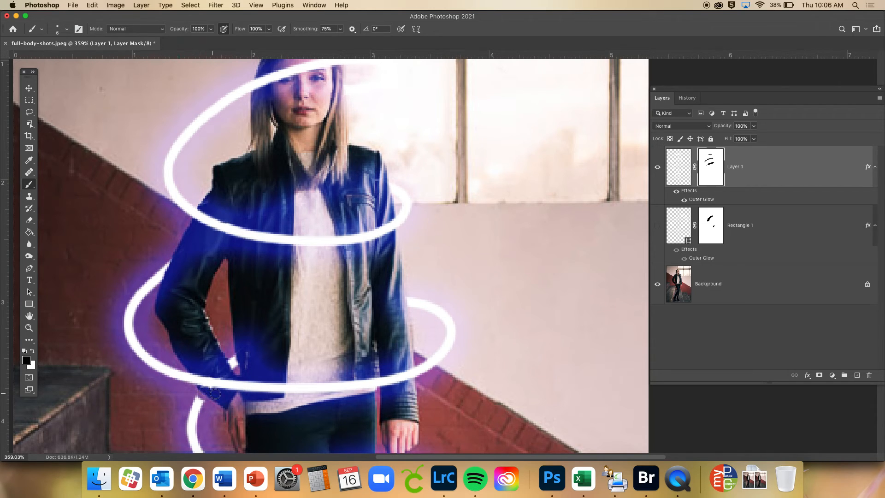
pyautogui.scroll(-3, 218, 393)
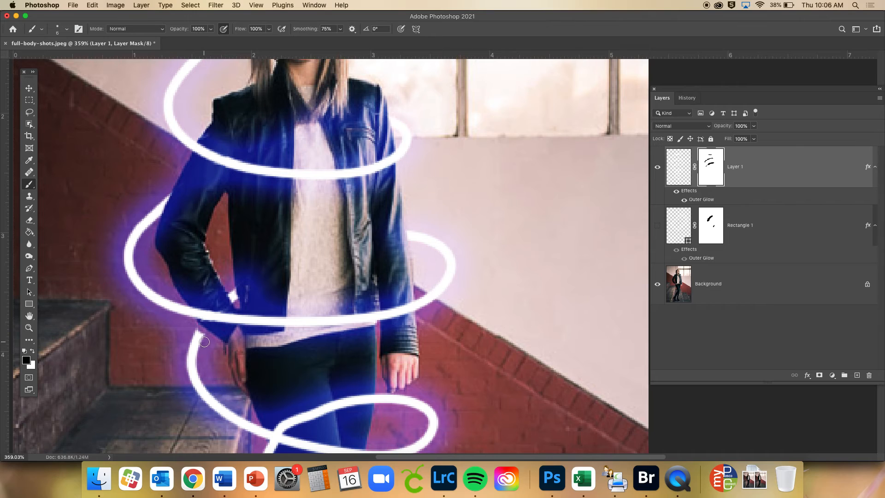
pyautogui.scroll(3, 204, 332)
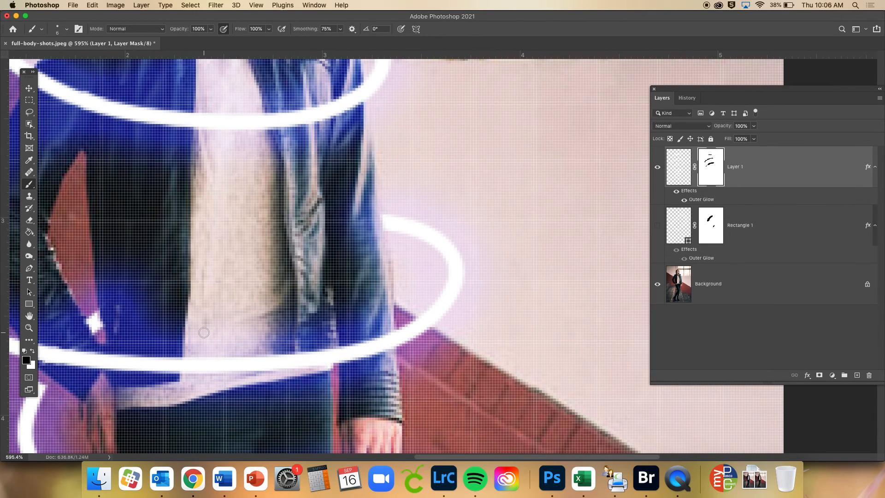
# Restore the neon line just below the bent arm's cuff by painting white on Layer 1's mask, switching back to a smaller black brush
pyautogui.hscroll(-5, 138, 341)
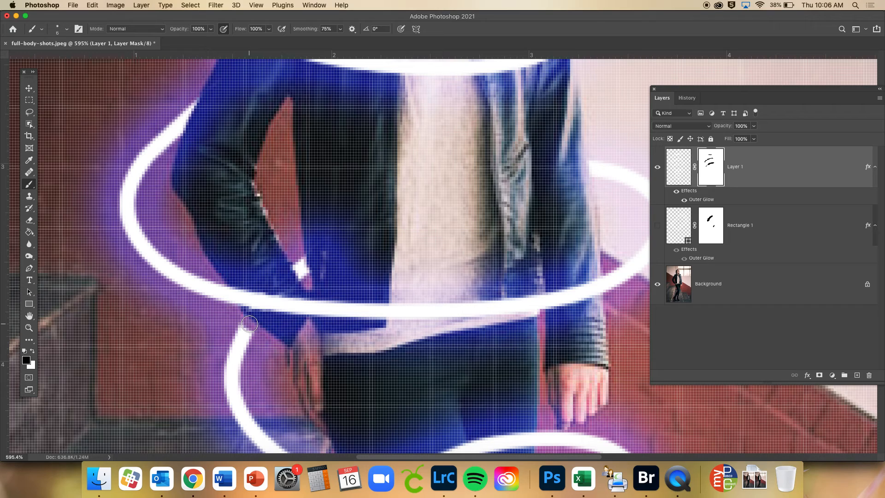
pyautogui.press('x')
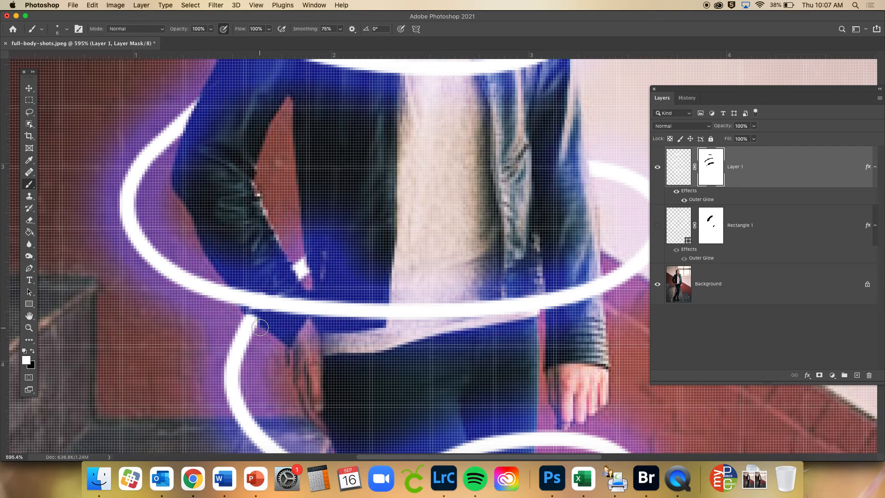
pyautogui.press('x')
pyautogui.press('[')
pyautogui.press('[')
pyautogui.scroll(-3, 264, 322)
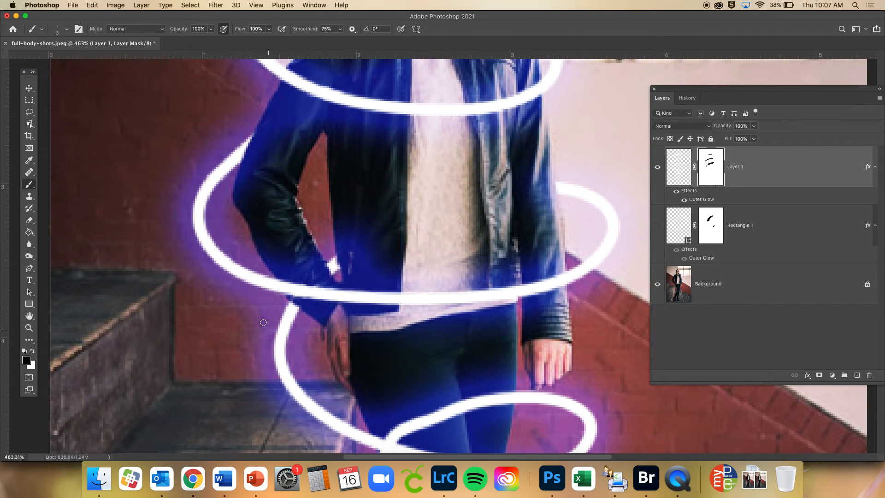
# Mask out the spiral's back line where it crosses the woman's thighs, using a larger black brush
pyautogui.scroll(-3, 263, 322)
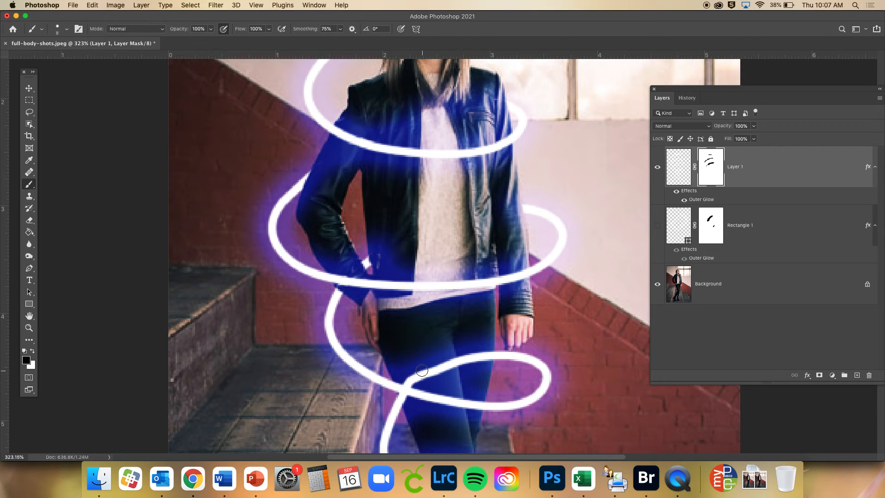
pyautogui.press(']')
pyautogui.moveTo(477, 352)
pyautogui.mouseDown()
pyautogui.moveTo(445, 358)
pyautogui.moveTo(466, 361)
pyautogui.moveTo(441, 370)
pyautogui.moveTo(458, 369)
pyautogui.moveTo(411, 369)
pyautogui.moveTo(423, 380)
pyautogui.moveTo(448, 372)
pyautogui.moveTo(407, 378)
pyautogui.mouseUp()
# Paint white on the mask to restore the upper end of the neon line beside the woman's thigh
pyautogui.scroll(-3, 408, 377)
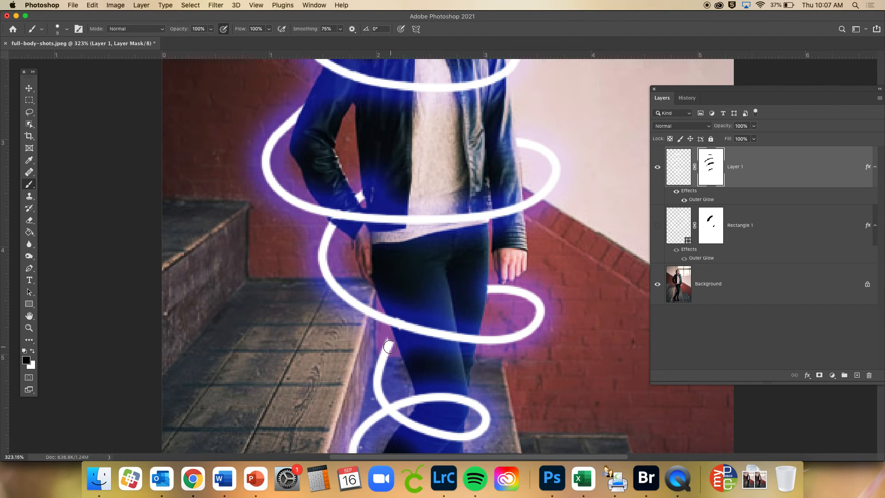
pyautogui.scroll(1, 391, 347)
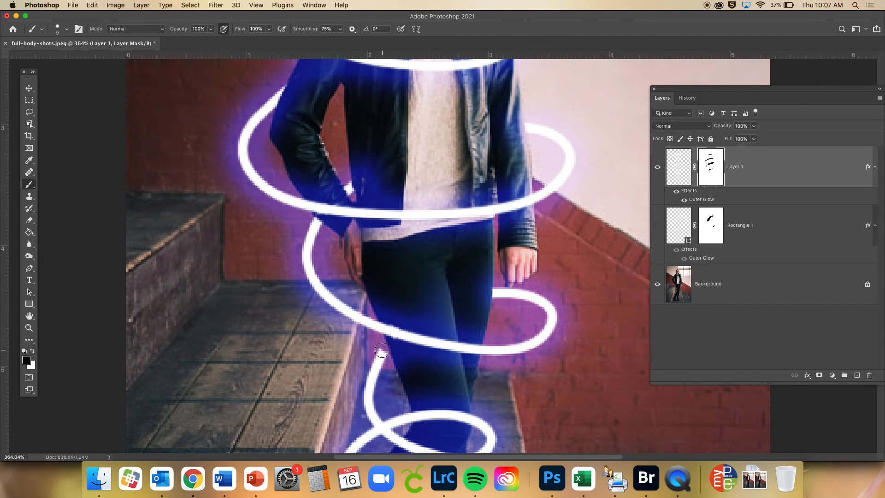
pyautogui.press('x')
pyautogui.click(381, 349)
pyautogui.scroll(-3, 381, 351)
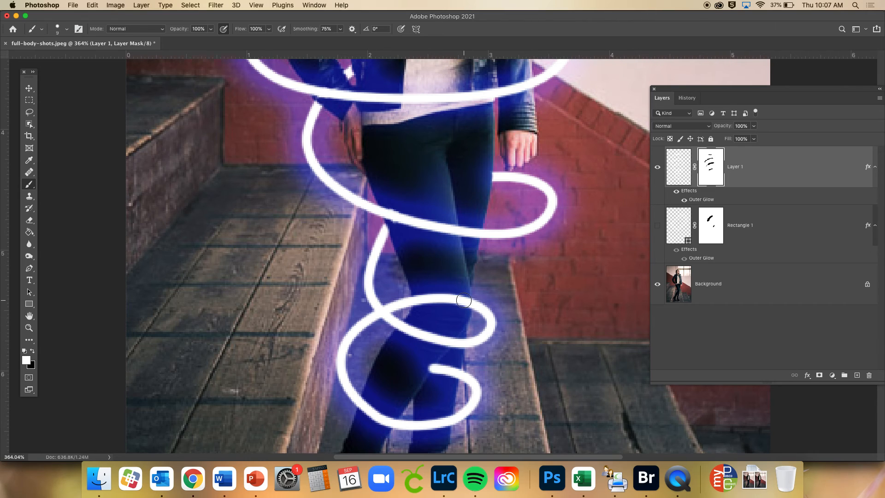
# Paint black on the mask to hide the spiral's back lines across the woman's knees and lower legs
pyautogui.press('x')
pyautogui.moveTo(463, 301)
pyautogui.mouseDown()
pyautogui.moveTo(437, 290)
pyautogui.moveTo(427, 302)
pyautogui.moveTo(424, 294)
pyautogui.moveTo(424, 315)
pyautogui.moveTo(420, 293)
pyautogui.mouseUp()
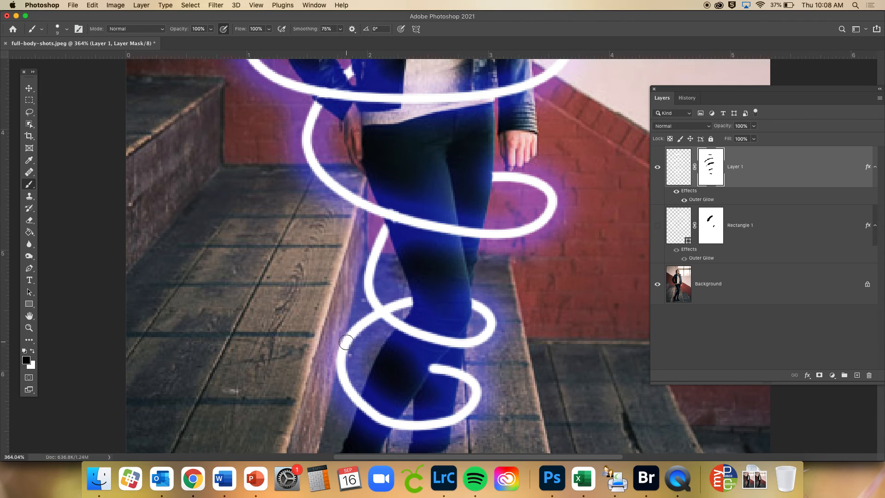
pyautogui.moveTo(453, 375); pyautogui.dragTo(421, 364)
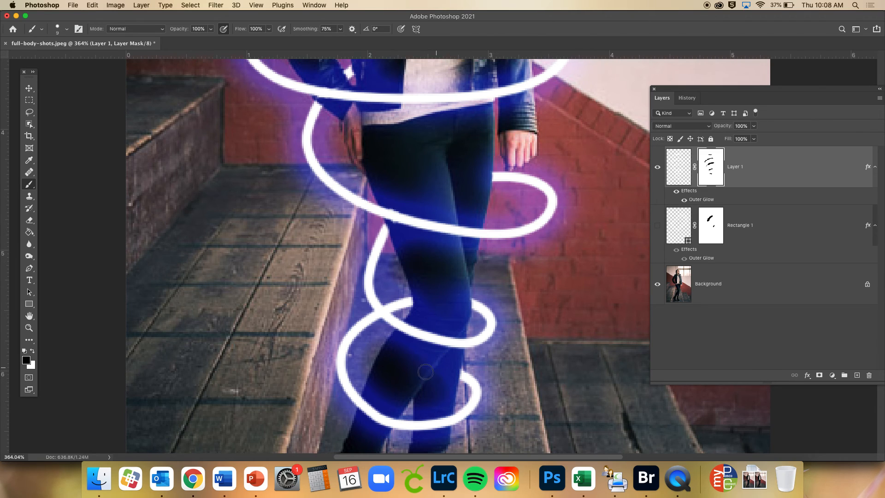
# Mask out the spiral's top line across the woman's face and hair, including its end against the window
pyautogui.scroll(-3, 427, 375)
pyautogui.scroll(-5, 427, 376)
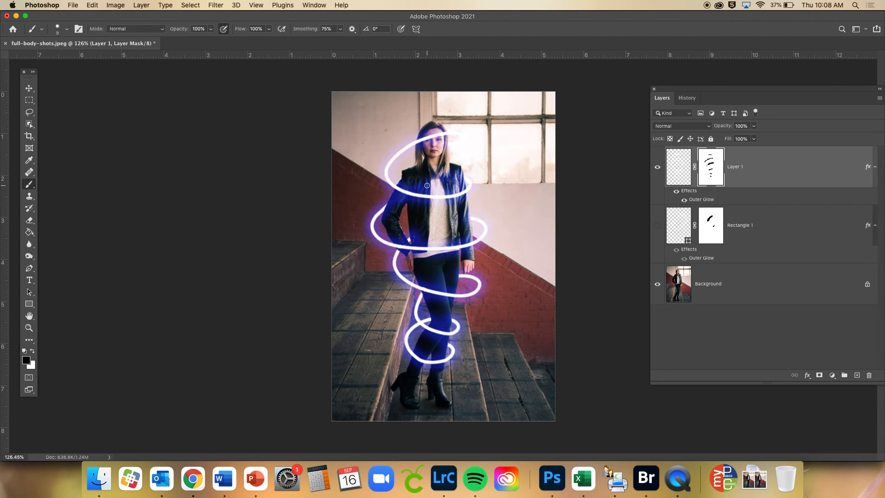
pyautogui.scroll(5, 423, 148)
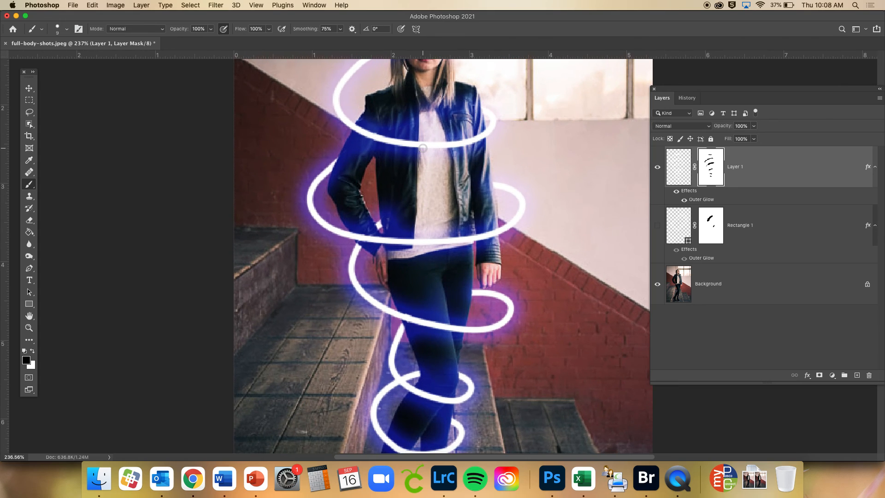
pyautogui.scroll(5, 423, 147)
pyautogui.hscroll(1, 423, 148)
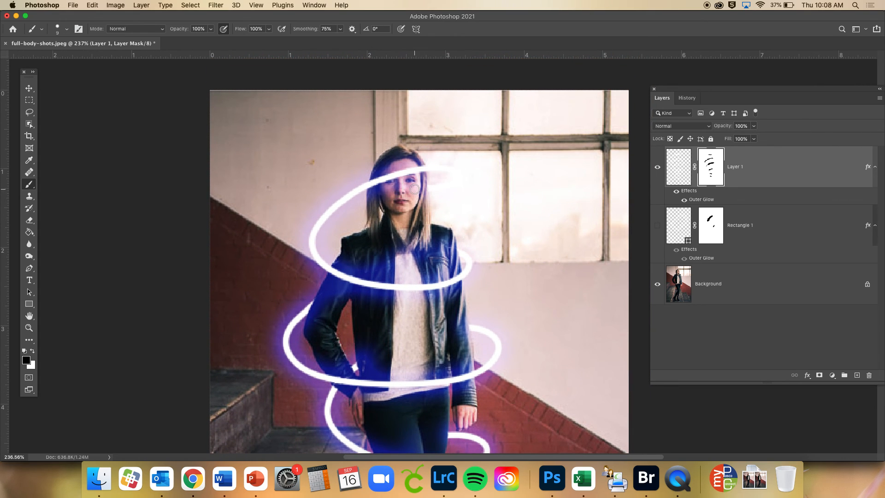
pyautogui.moveTo(373, 189)
pyautogui.mouseDown()
pyautogui.moveTo(404, 171)
pyautogui.moveTo(418, 180)
pyautogui.moveTo(406, 165)
pyautogui.moveTo(419, 172)
pyautogui.moveTo(421, 165)
pyautogui.moveTo(441, 192)
pyautogui.moveTo(439, 157)
pyautogui.moveTo(449, 184)
pyautogui.moveTo(449, 165)
pyautogui.moveTo(443, 185)
pyautogui.moveTo(456, 178)
pyautogui.moveTo(420, 184)
pyautogui.moveTo(440, 177)
pyautogui.moveTo(423, 192)
pyautogui.moveTo(435, 176)
pyautogui.mouseUp()
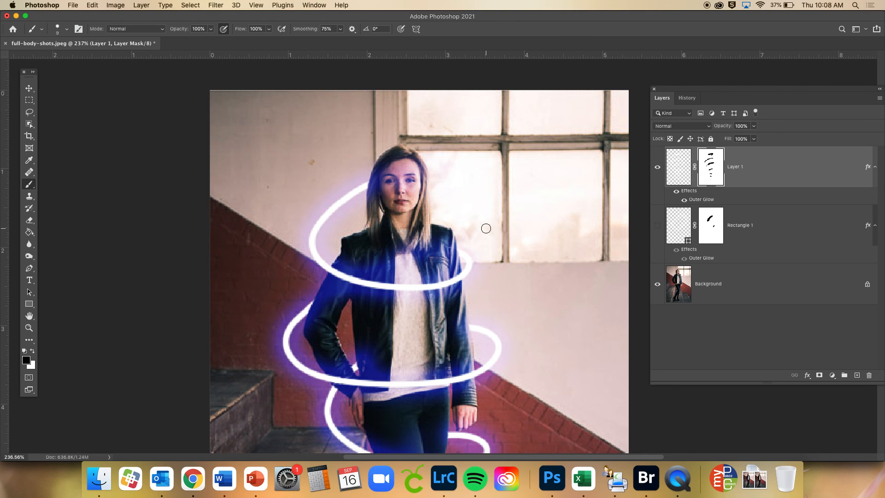
# Make the Rectangle 1 layer visible together with the finished spiral
pyautogui.scroll(-2, 487, 227)
pyautogui.scroll(-1, 487, 228)
pyautogui.scroll(-2, 491, 230)
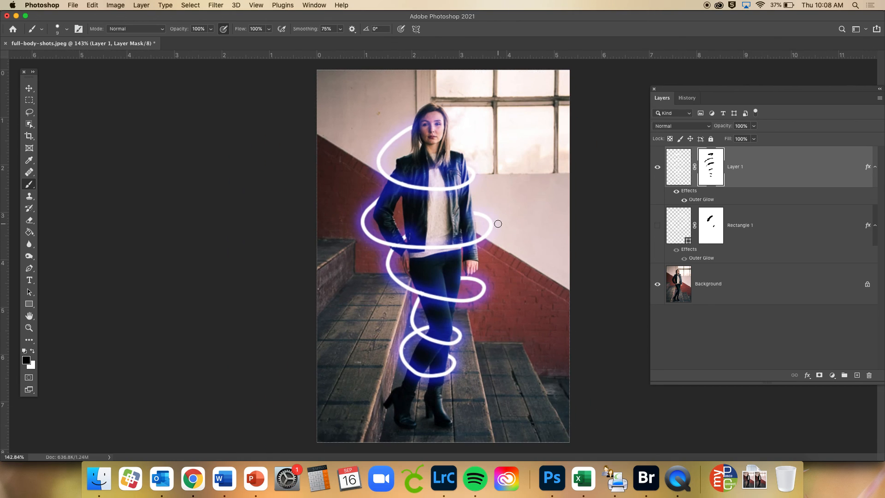
pyautogui.click(657, 226)
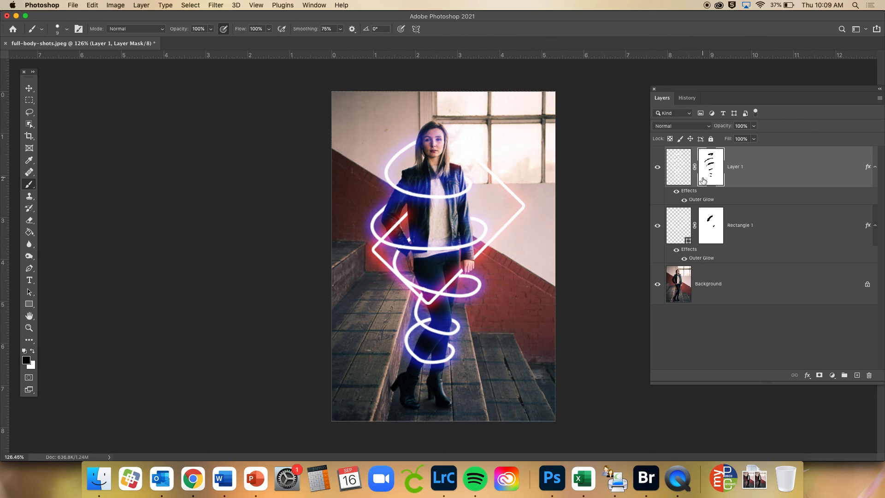
pyautogui.click(674, 219)
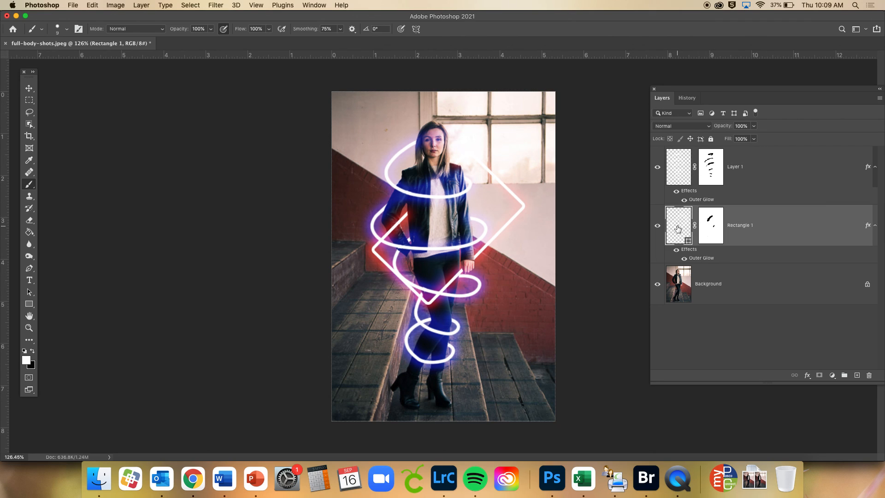
pyautogui.click(28, 87)
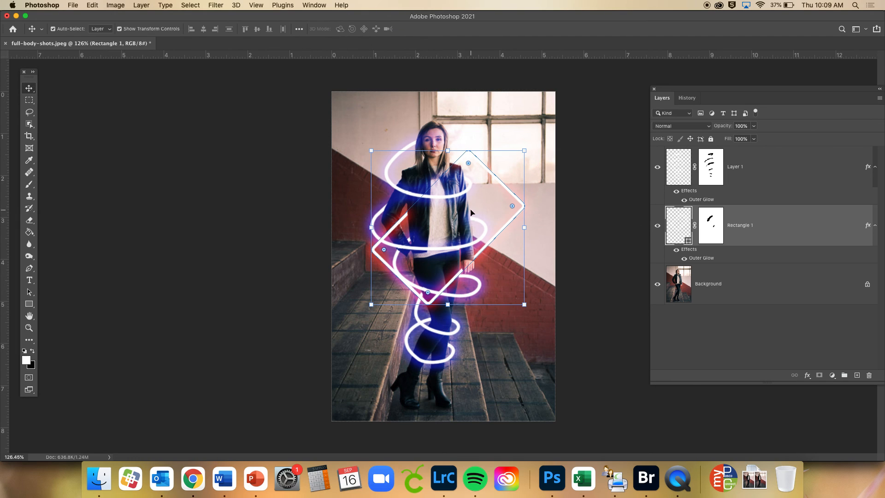
pyautogui.moveTo(507, 189); pyautogui.dragTo(485, 184)
pyautogui.press('super+z')
pyautogui.click(594, 308)
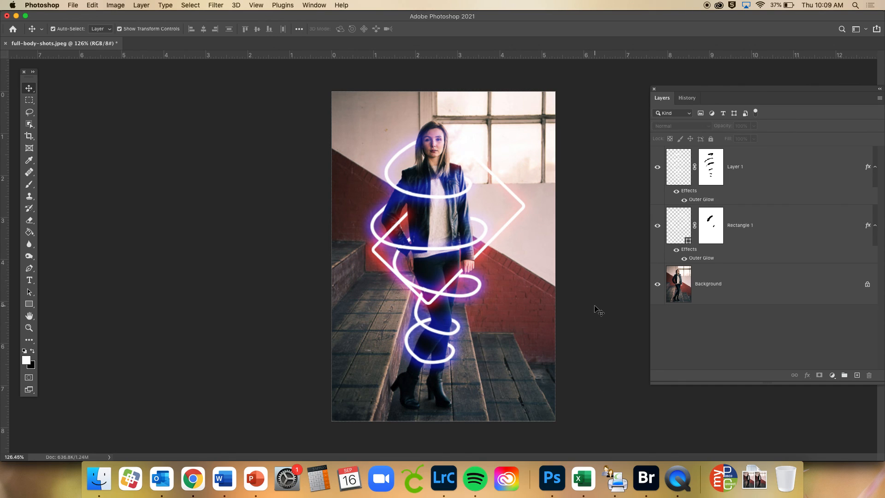